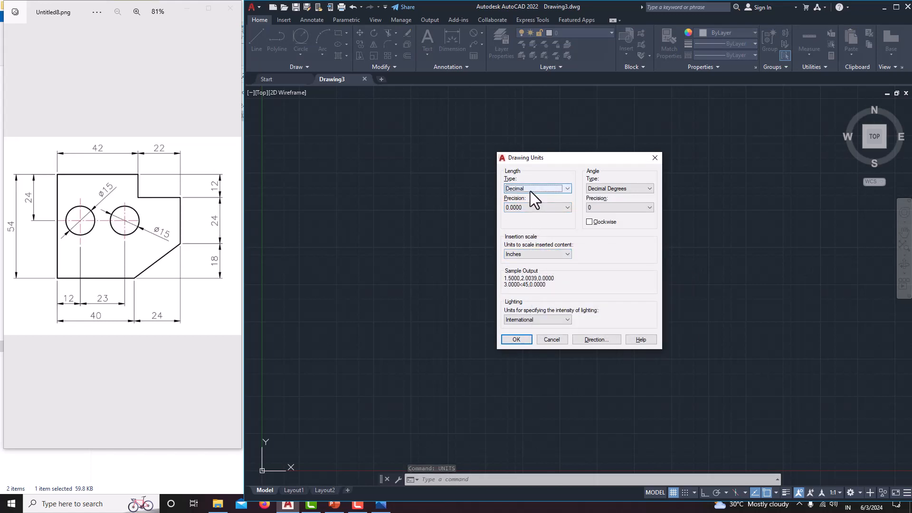
- Configure the drawing units to a length precision of 0 and an insertion scale in millimeters
{"action": "left_click", "coordinate": [518, 208]}
{"action": "left_click", "coordinate": [517, 216]}
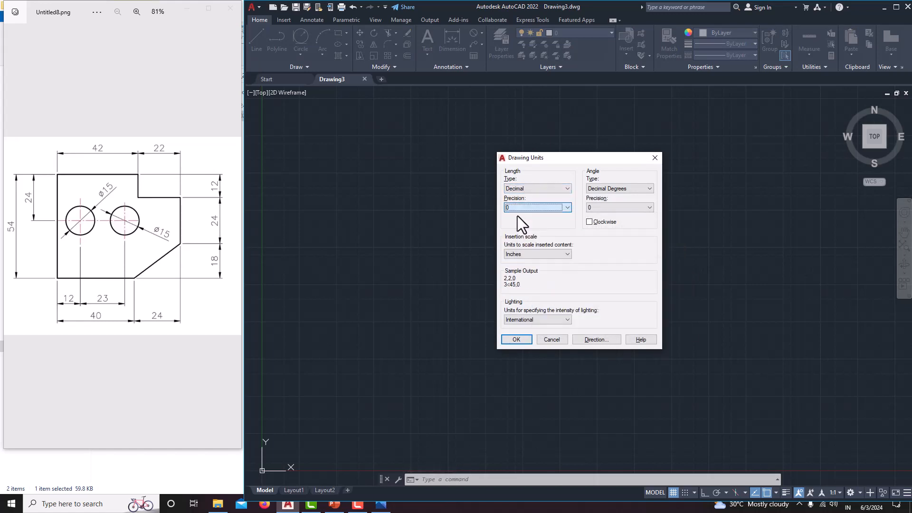
{"action": "left_click", "coordinate": [527, 253]}
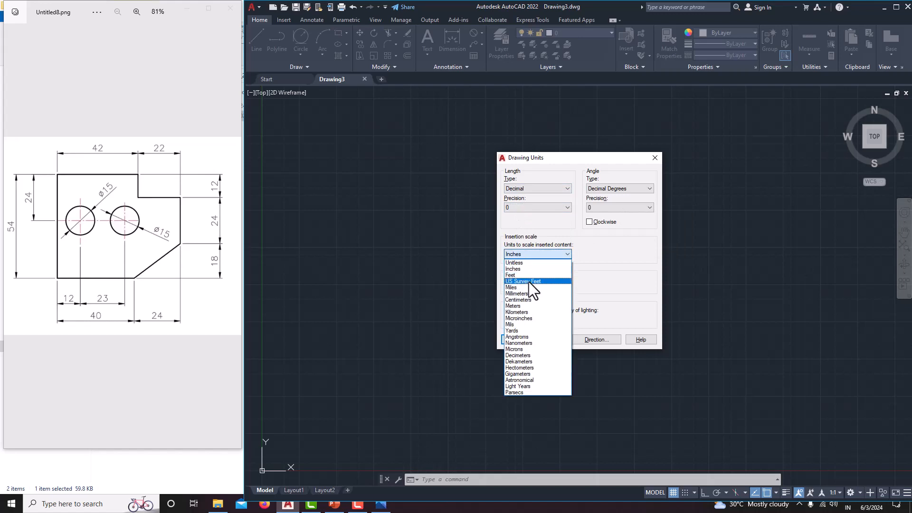
{"action": "left_click", "coordinate": [528, 294]}
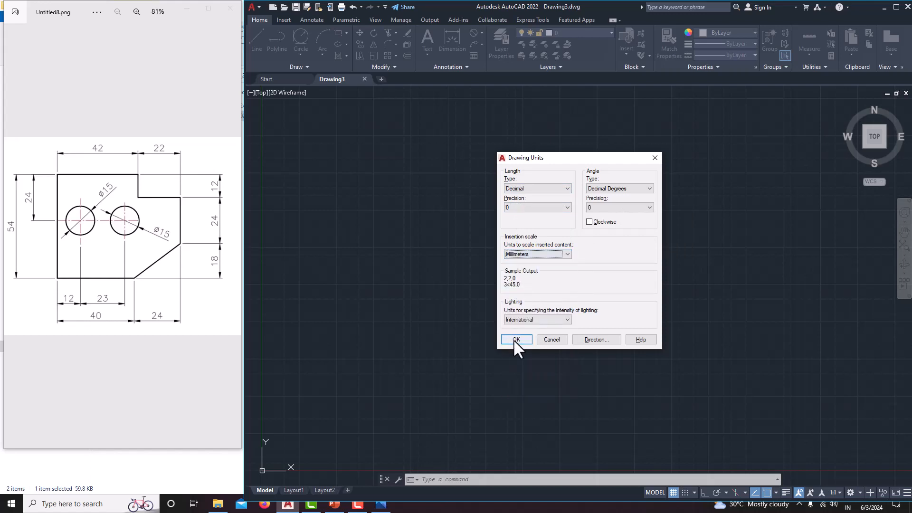
{"action": "left_click", "coordinate": [515, 339]}
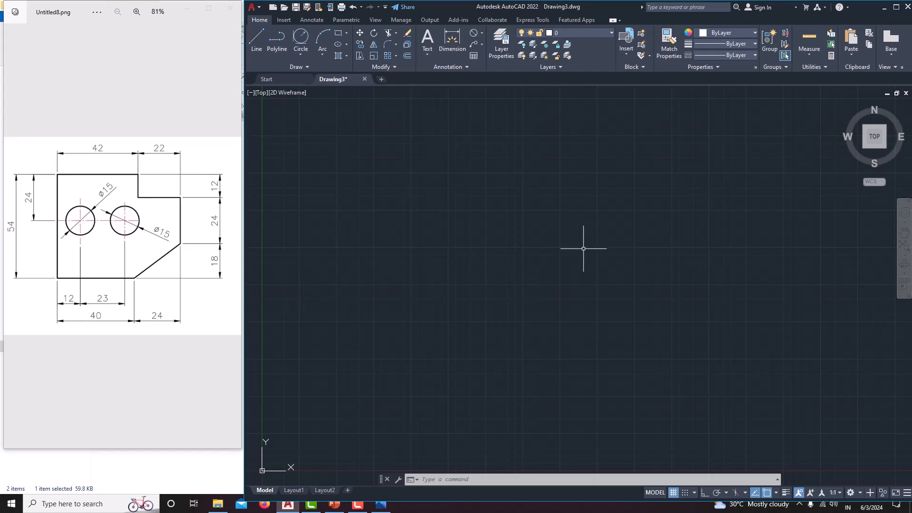
- Set the model space limits from 0,0 to 150,150 and fit the whole limits area with Zoom All
{"action": "type", "text": "limts"}
{"action": "key", "text": "Return"}
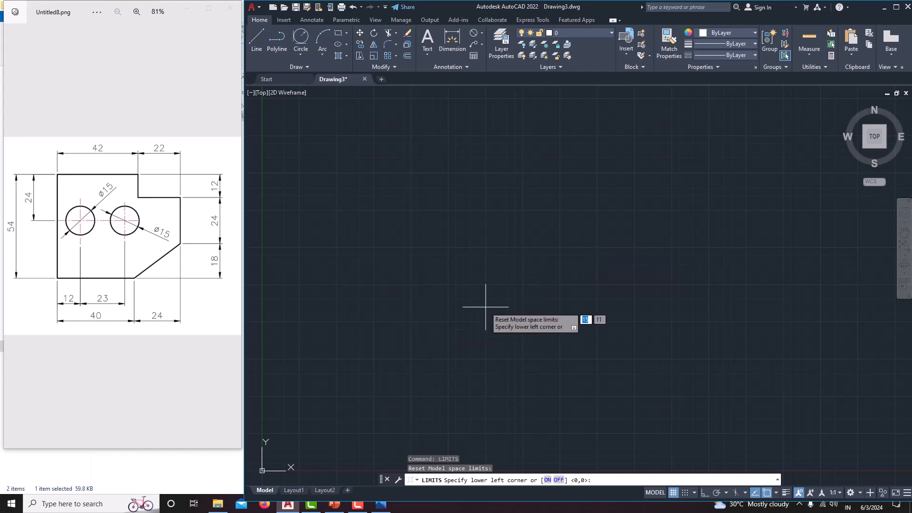
{"action": "type", "text": "0"}
{"action": "key", "text": "Tab"}
{"action": "type", "text": "0"}
{"action": "key", "text": "Return"}
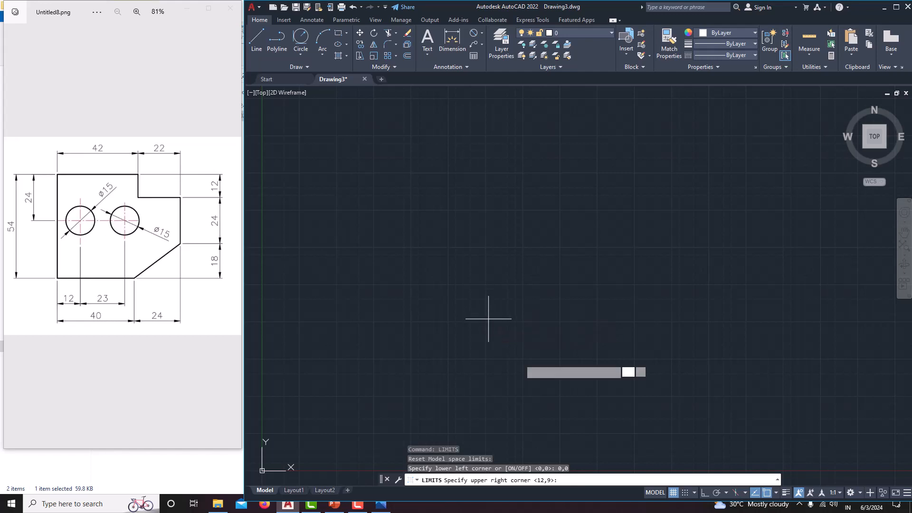
{"action": "type", "text": "150"}
{"action": "key", "text": "Tab"}
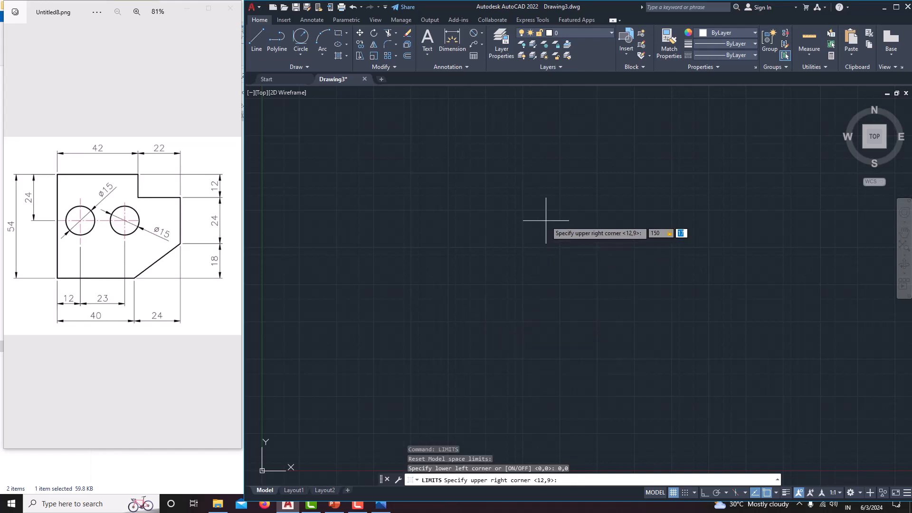
{"action": "type", "text": "150"}
{"action": "key", "text": "Return"}
{"action": "type", "text": "z"}
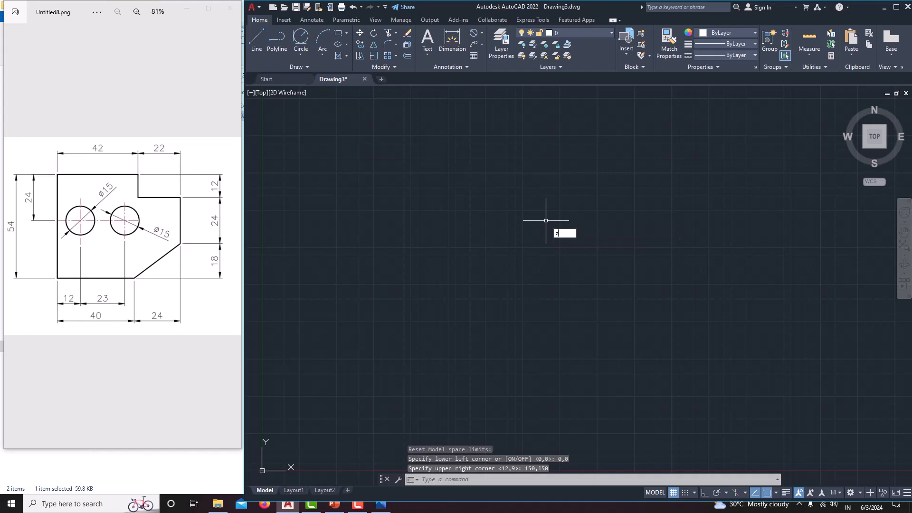
{"action": "key", "text": "Return"}
{"action": "type", "text": "a"}
{"action": "key", "text": "Return"}
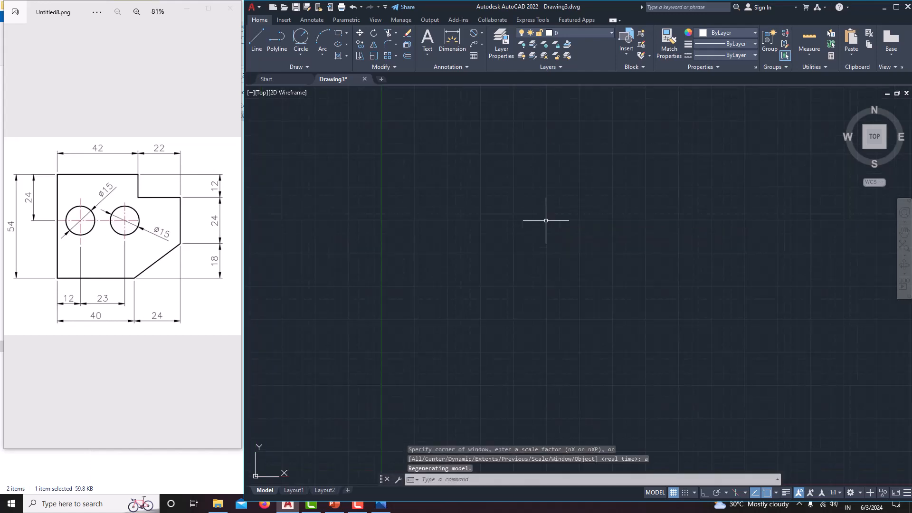
{"action": "mouse_move", "coordinate": [539, 248]}
{"action": "middle_mouse_down"}
{"action": "mouse_move", "coordinate": [523, 153]}
{"action": "mouse_move", "coordinate": [519, 202]}
{"action": "mouse_move", "coordinate": [472, 279]}
{"action": "middle_mouse_up"}
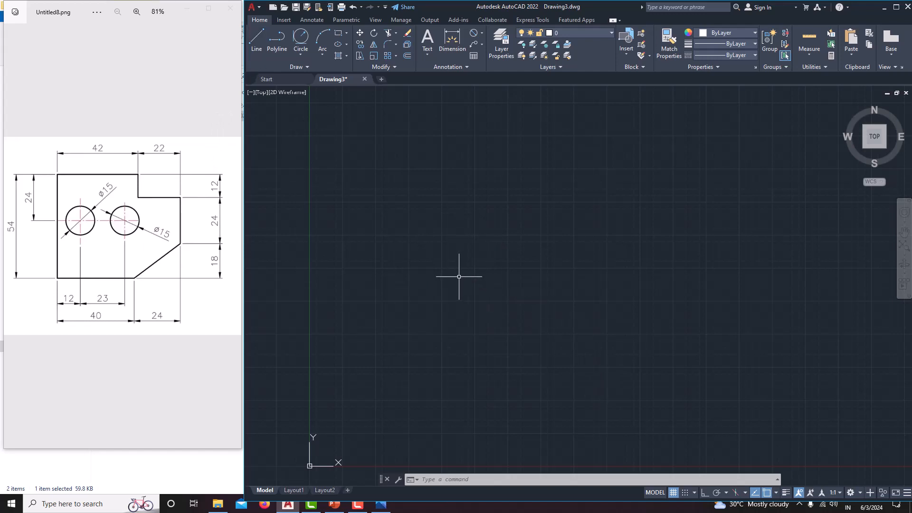
- With Ortho on, draw the plate's 54-unit left edge upward and its 42-unit top edge to the right using the Line command
{"action": "type", "text": "l"}
{"action": "key", "text": "Return"}
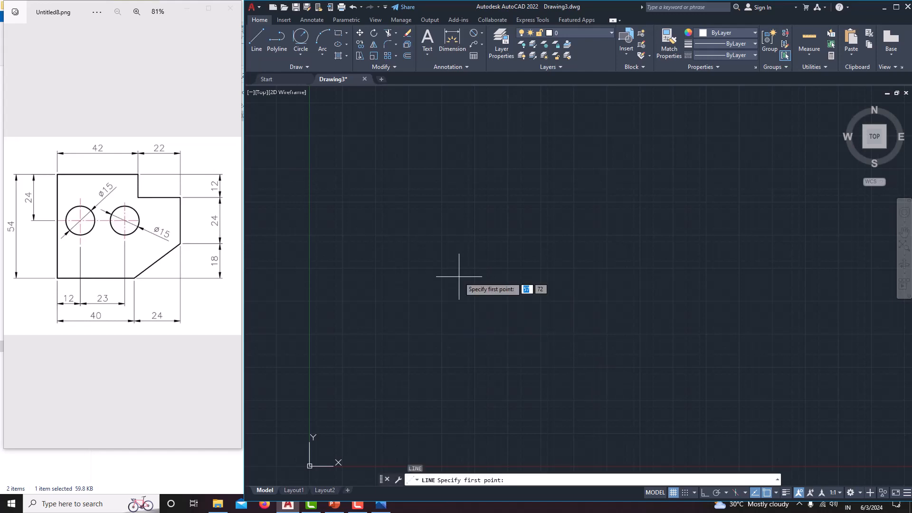
{"action": "left_click", "coordinate": [416, 366]}
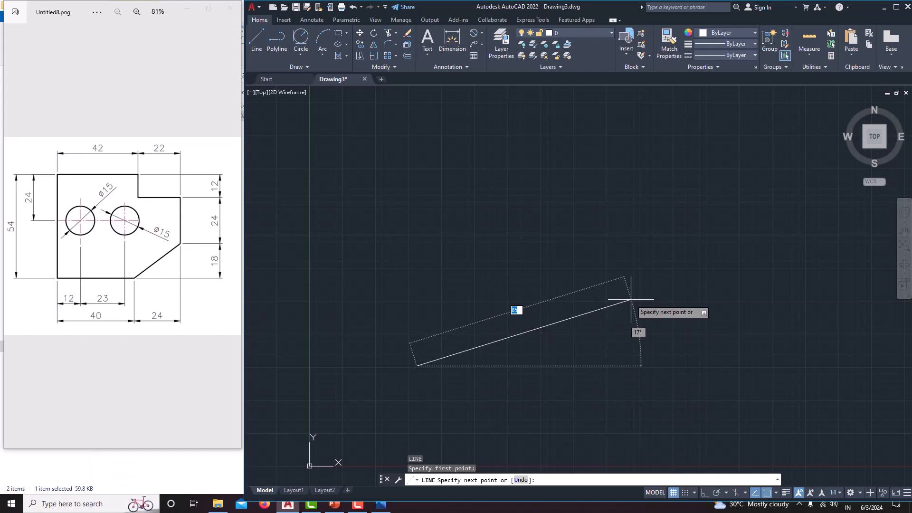
{"action": "key", "text": "F8"}
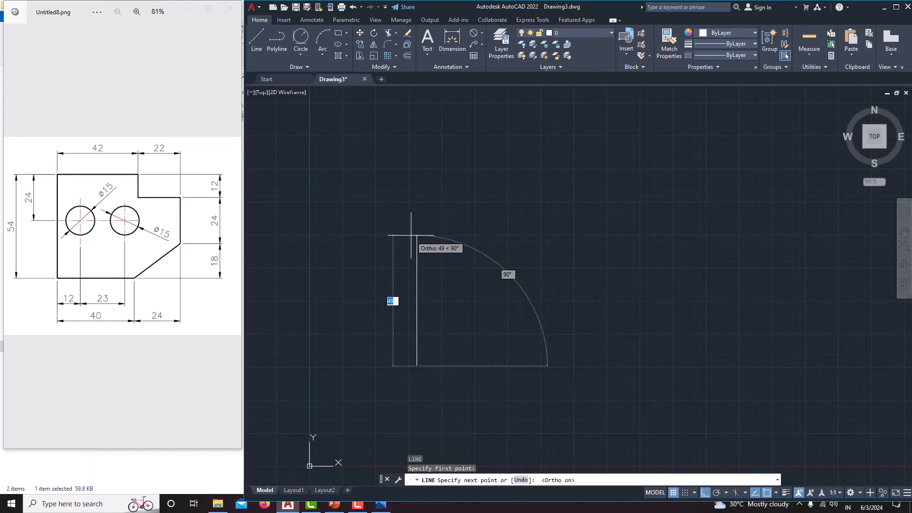
{"action": "type", "text": "54"}
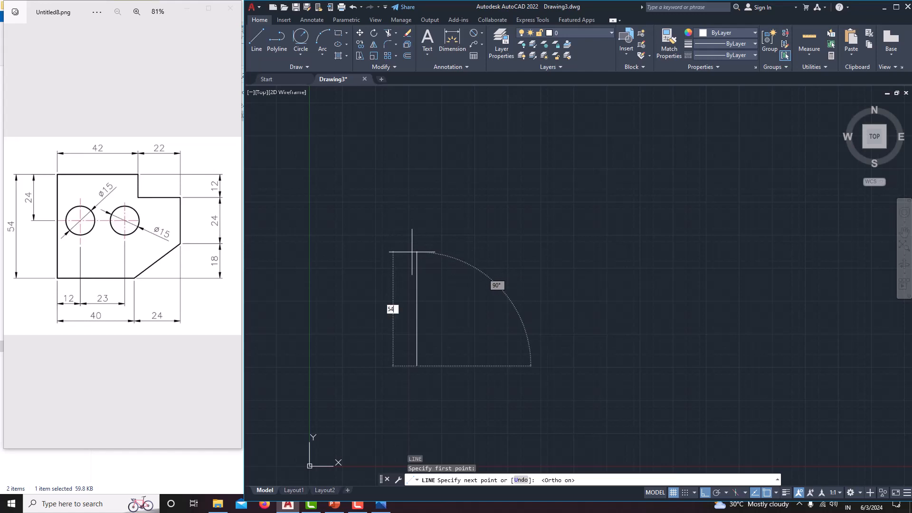
{"action": "key", "text": "Return"}
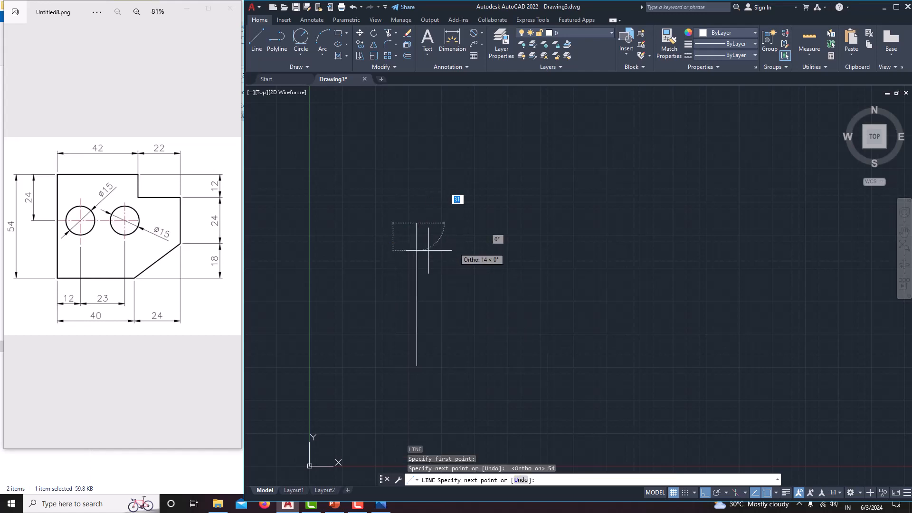
{"action": "type", "text": "42"}
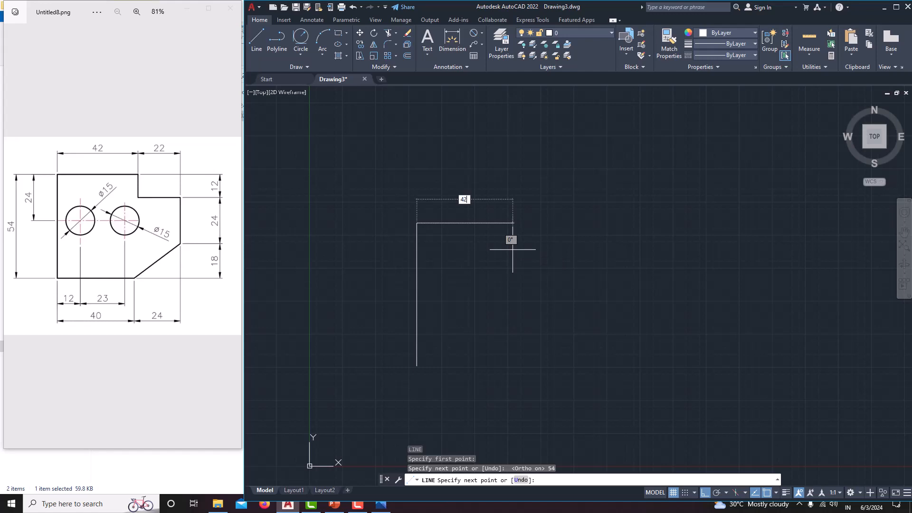
{"action": "key", "text": "Return"}
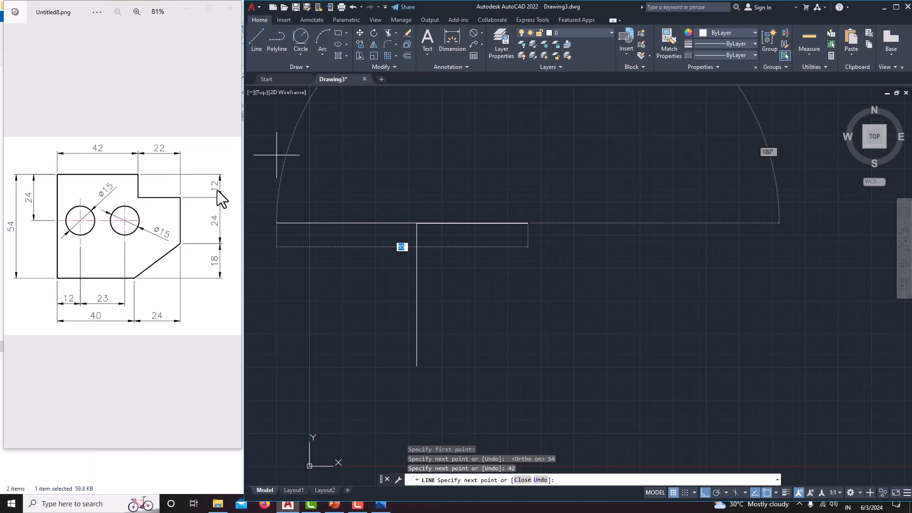
- Continue the outline with the corner step, 12 down and 22 right, followed by the right edge 24 down
{"action": "type", "text": "12"}
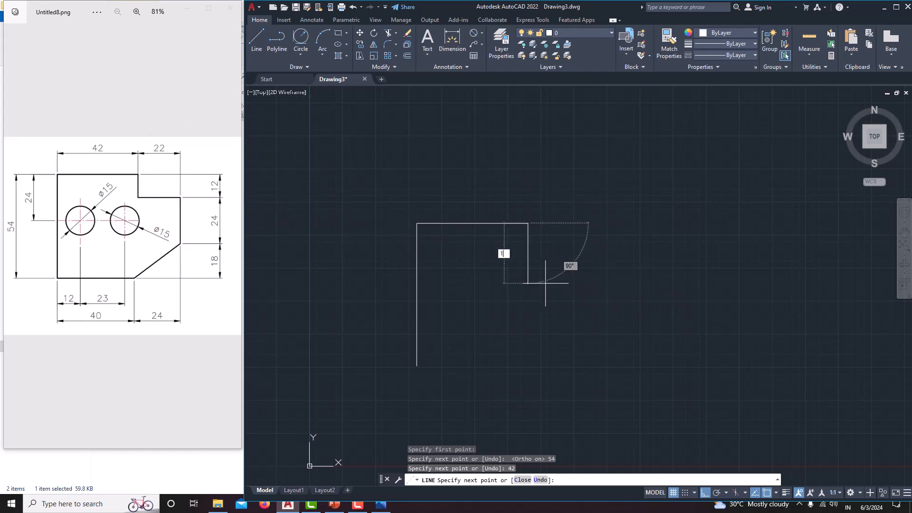
{"action": "key", "text": "Return"}
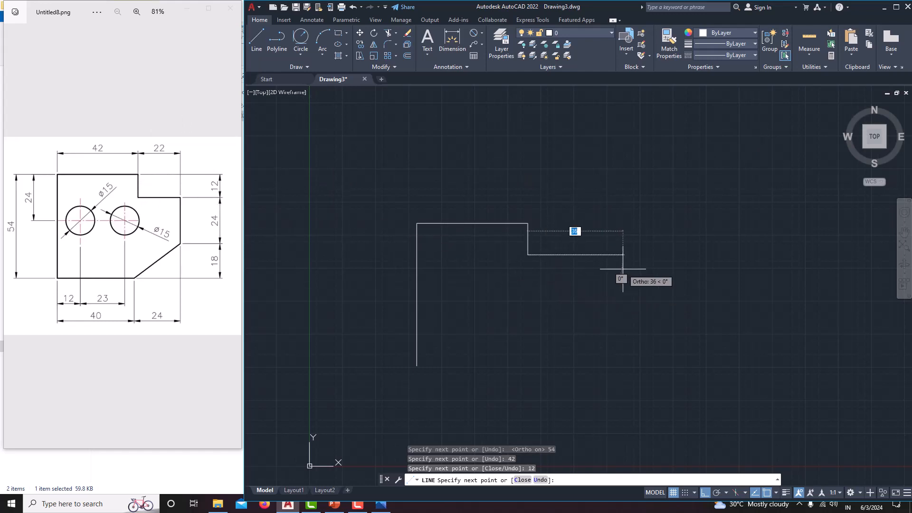
{"action": "type", "text": "22"}
{"action": "key", "text": "Return"}
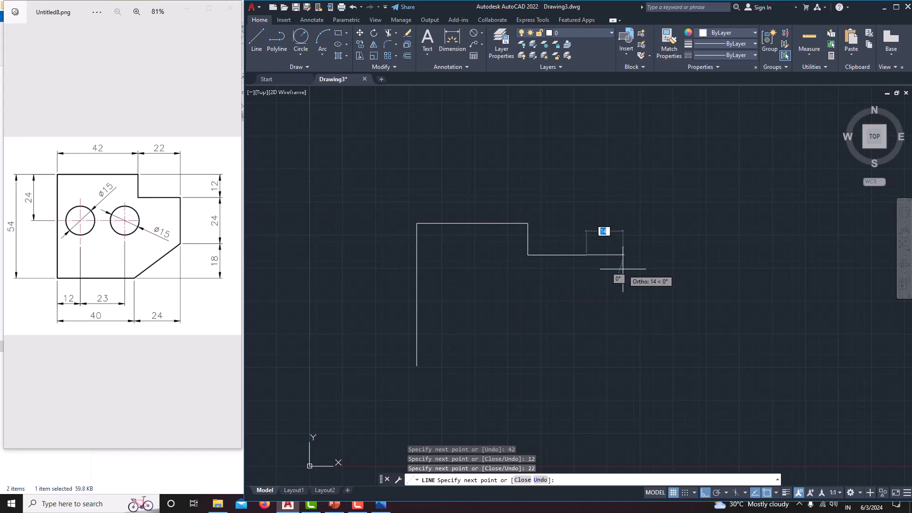
{"action": "type", "text": "24"}
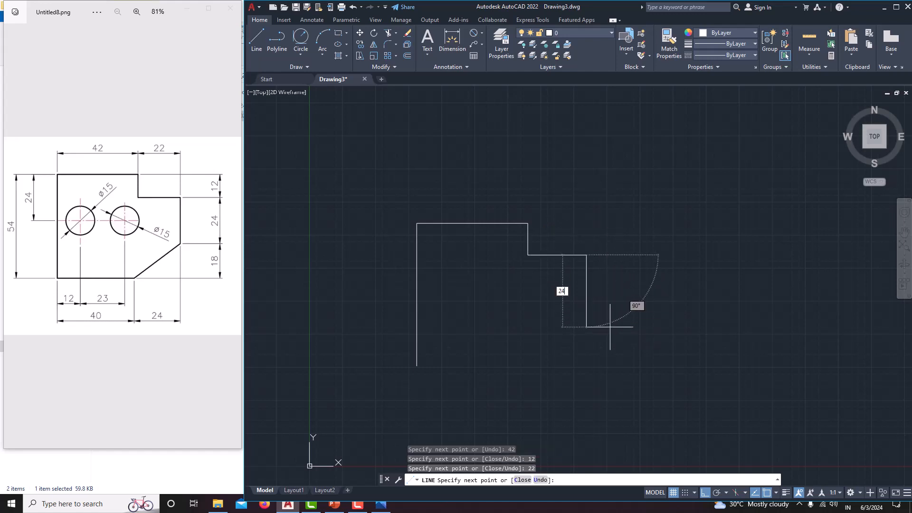
{"action": "key", "text": "Return"}
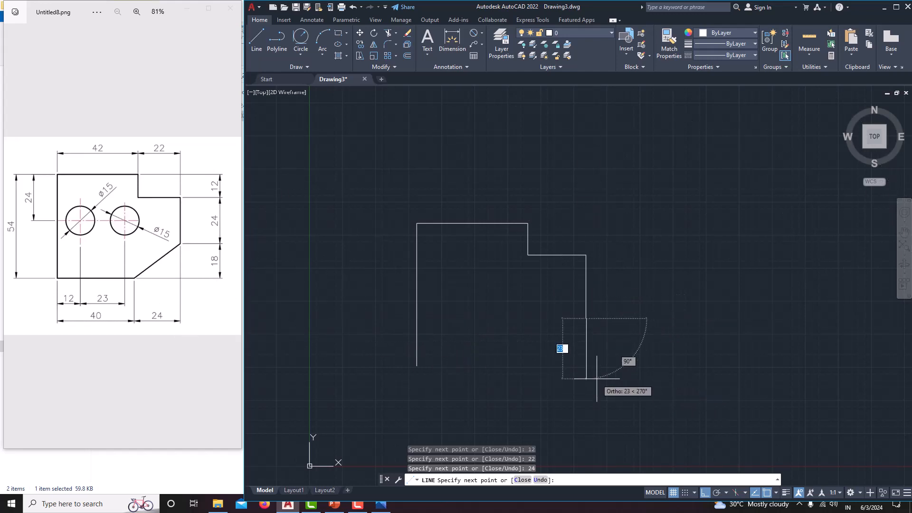
- Extend the outline 18 down and 24 left to locate the lower end of the chamfer
{"action": "type", "text": "18"}
{"action": "key", "text": "Return"}
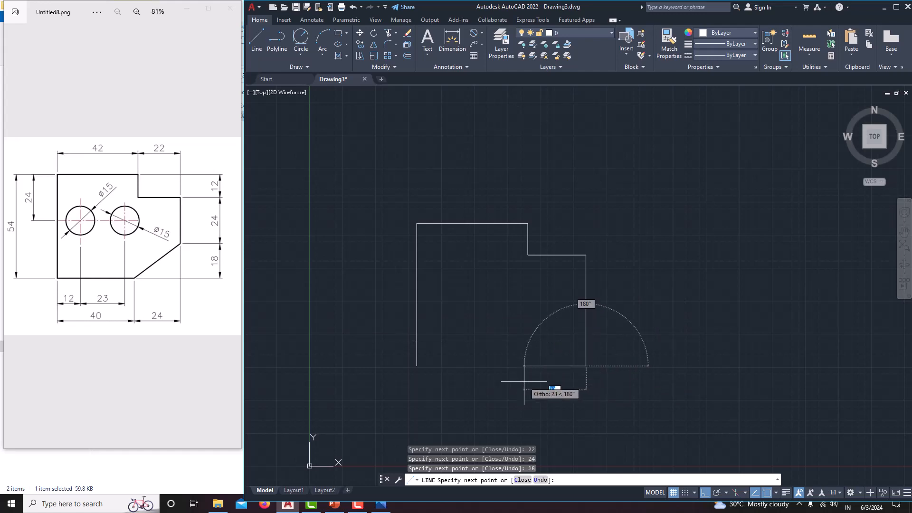
{"action": "type", "text": "24"}
{"action": "key", "text": "Return"}
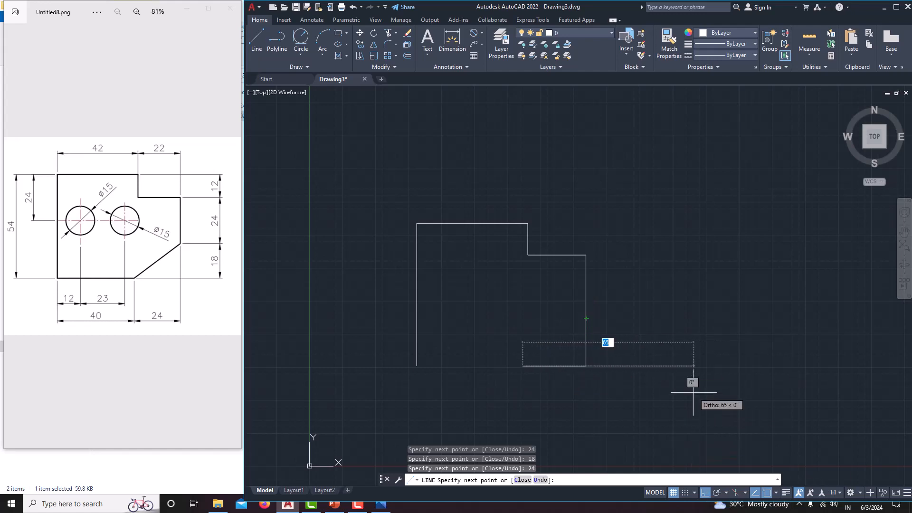
- Turn Ortho off, draw the sloped line up to the lower end of the 24-unit right edge, and end the Line command
{"action": "key", "text": "F8"}
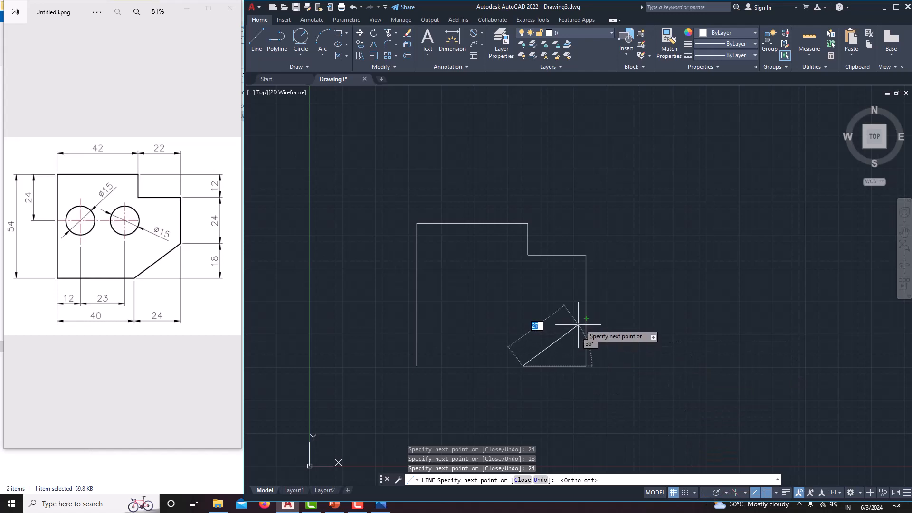
{"action": "left_click", "coordinate": [585, 318]}
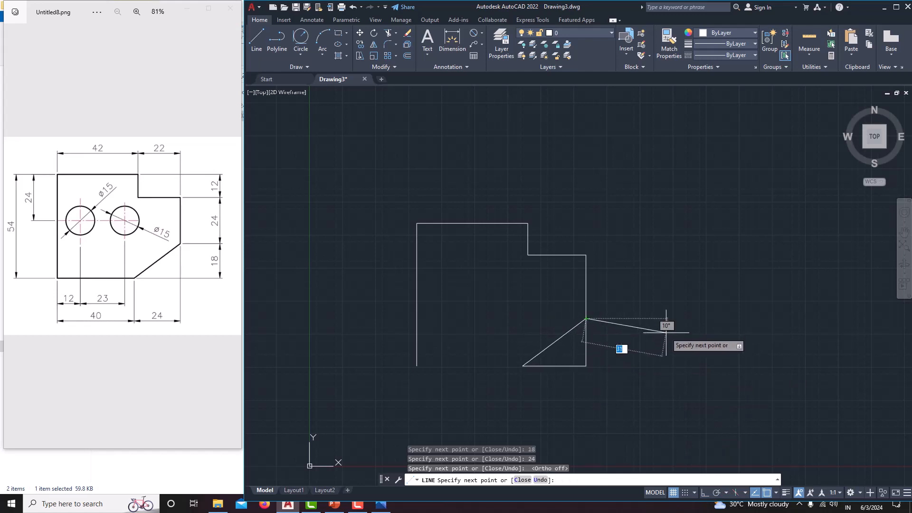
{"action": "right_click", "coordinate": [665, 333]}
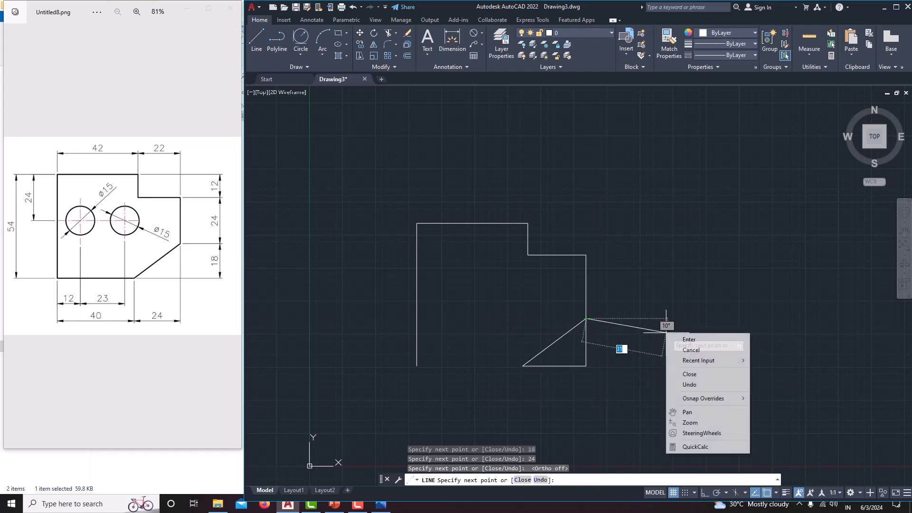
{"action": "left_click", "coordinate": [679, 347]}
- Draw the bottom edge from the sloped line's lower end to the lower end of the left edge
{"action": "type", "text": "l"}
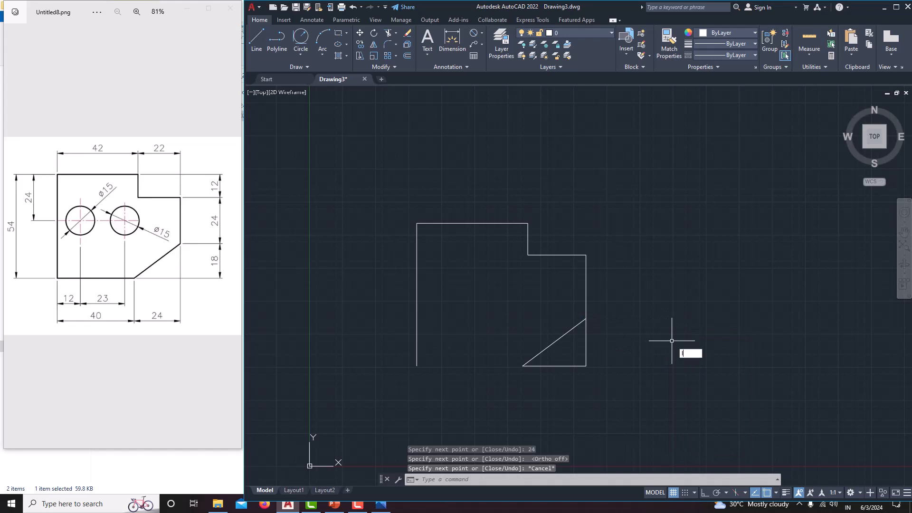
{"action": "key", "text": "space"}
{"action": "left_click", "coordinate": [522, 365]}
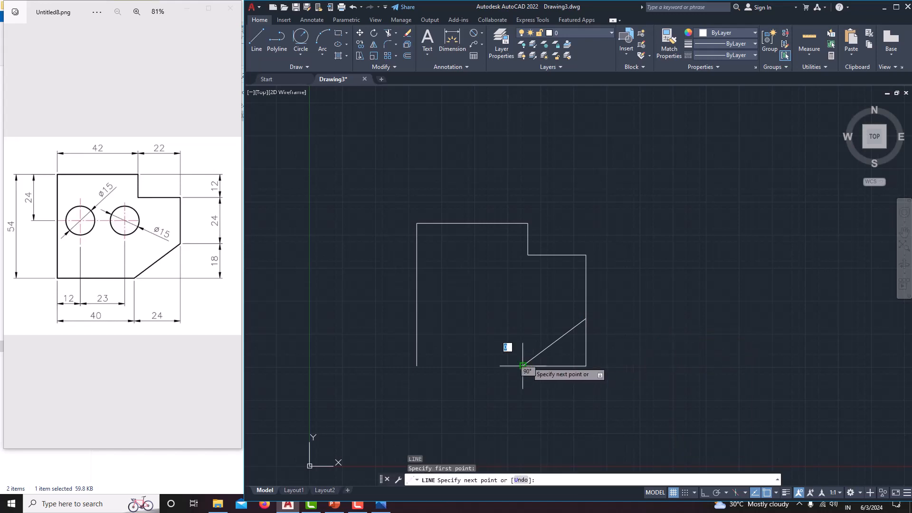
{"action": "right_click", "coordinate": [492, 286]}
{"action": "left_click", "coordinate": [503, 303]}
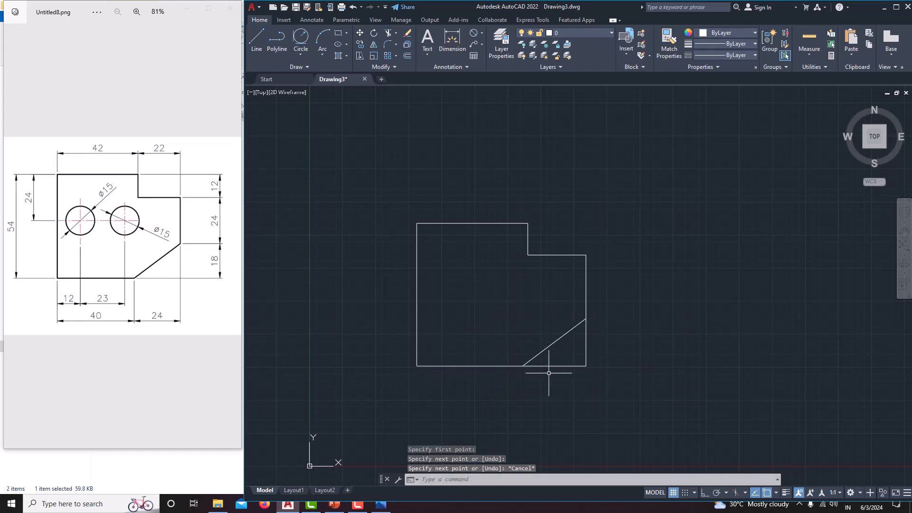
- Trim away the two construction segments outside the sloped line at the lower-right corner of the outline
{"action": "type", "text": "TR"}
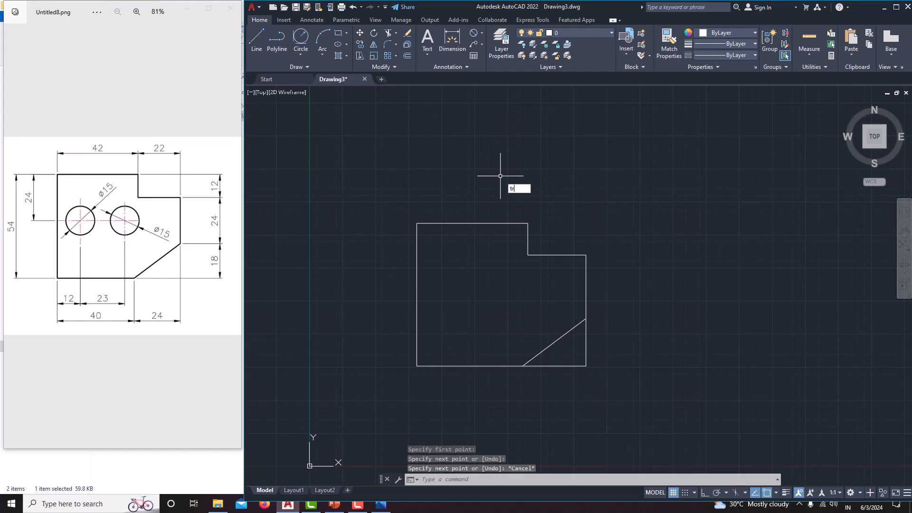
{"action": "key", "text": "Return"}
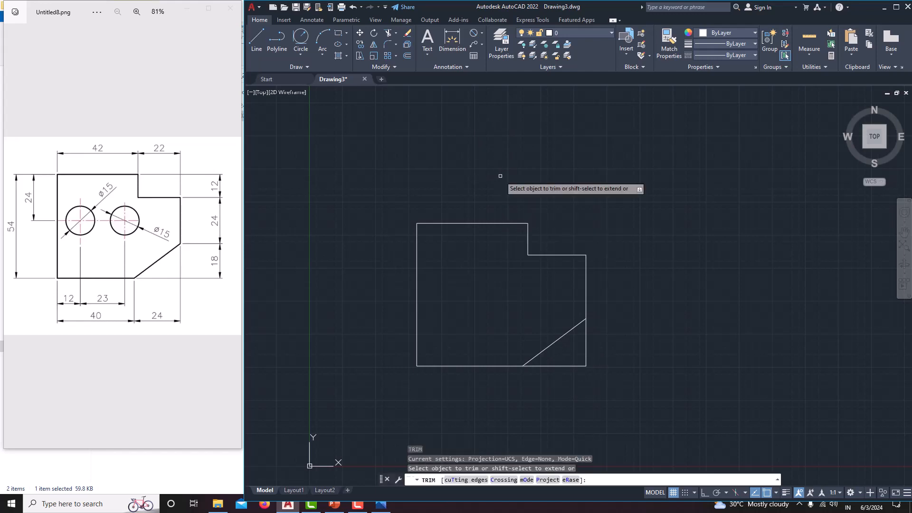
{"action": "left_click", "coordinate": [607, 333]}
{"action": "left_click", "coordinate": [529, 387]}
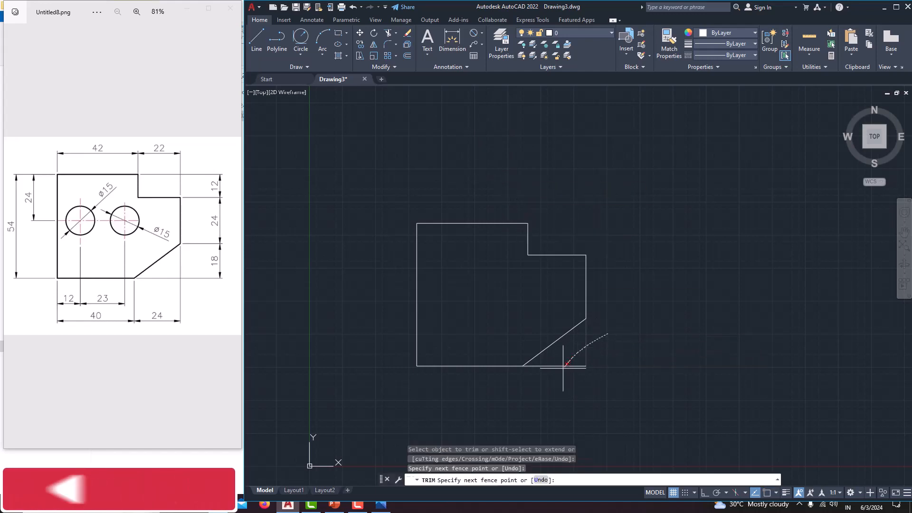
{"action": "key", "text": "Return"}
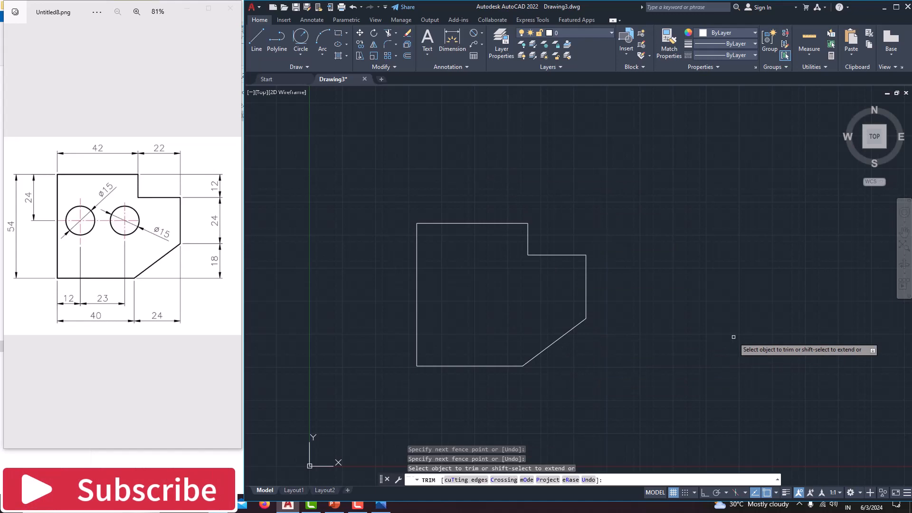
{"action": "key", "text": "Escape"}
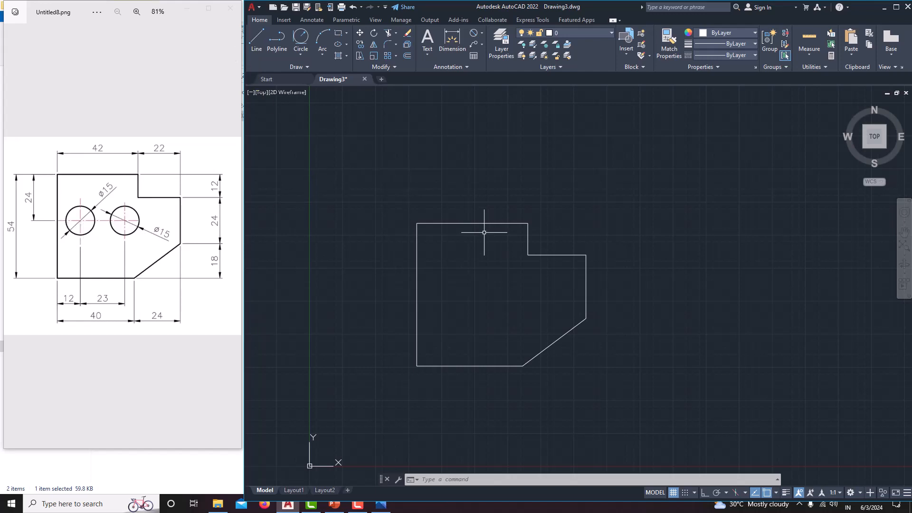
- With Ortho on, draw construction lines from the outline's upper-left corner, 24 down and 12 right, and end the Line command
{"action": "type", "text": "l"}
{"action": "key", "text": "Return"}
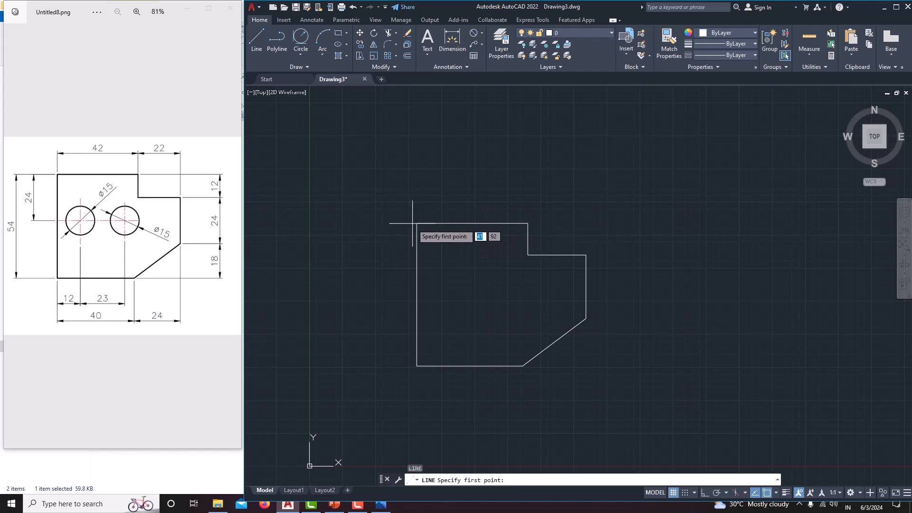
{"action": "left_click", "coordinate": [416, 223]}
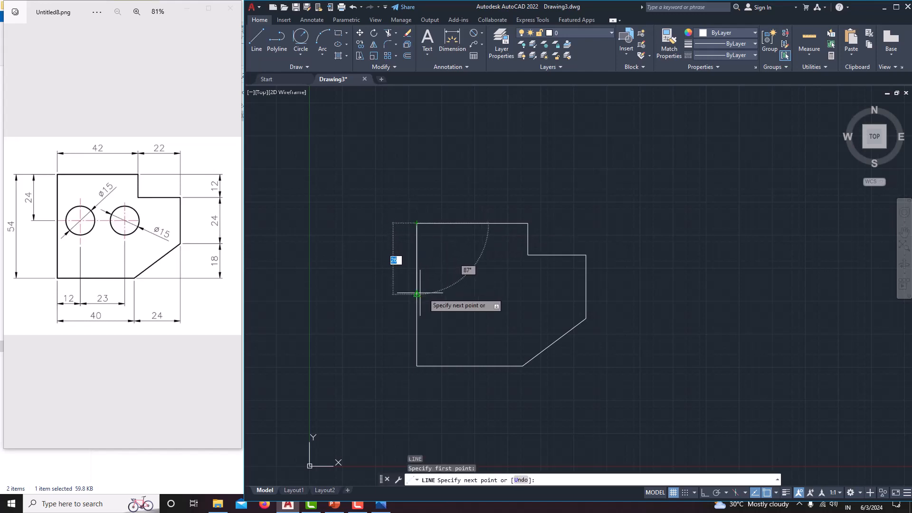
{"action": "left_click", "coordinate": [703, 493]}
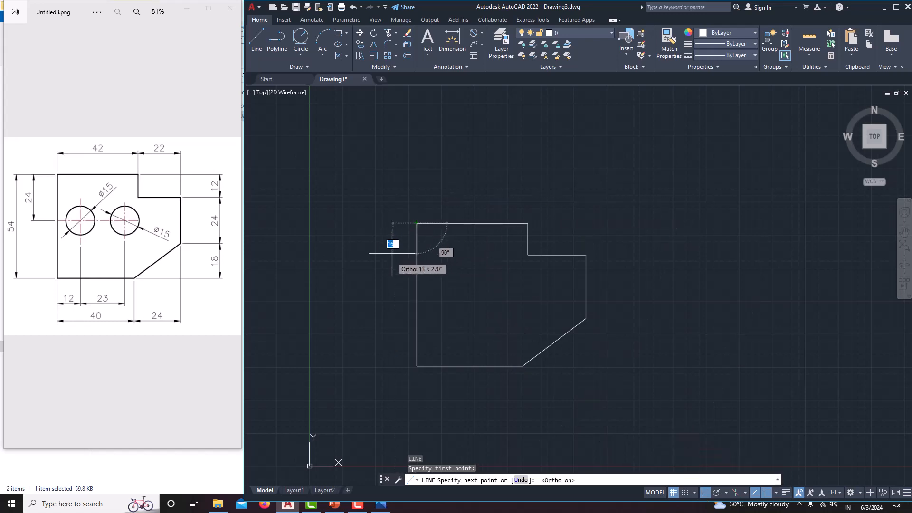
{"action": "type", "text": "24"}
{"action": "key", "text": "Return"}
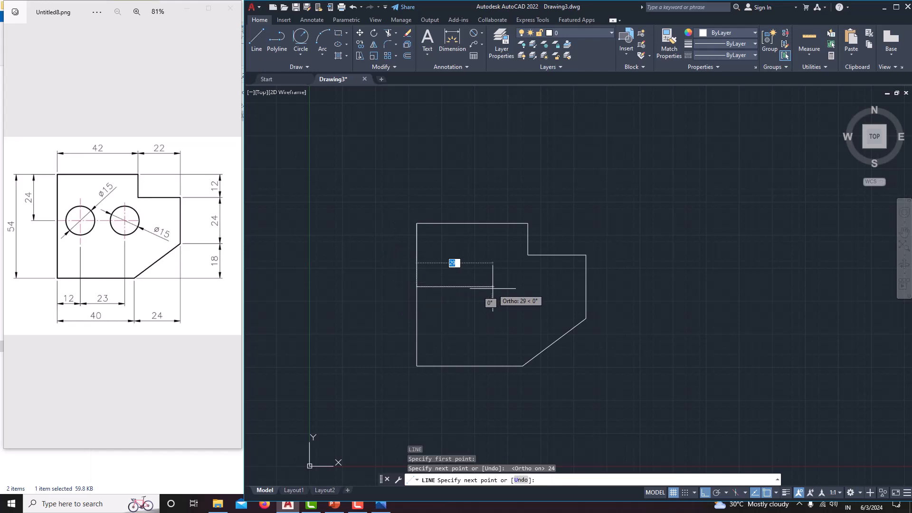
{"action": "type", "text": "12"}
{"action": "key", "text": "Return"}
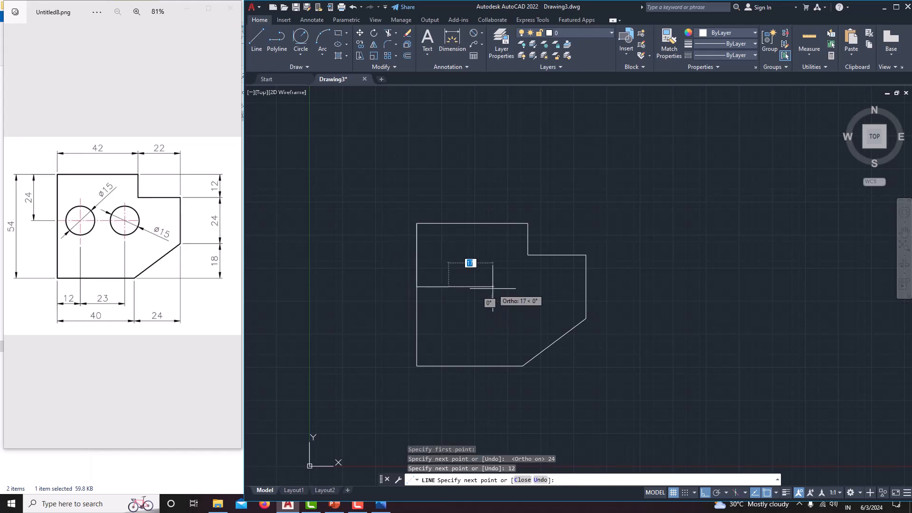
{"action": "right_click", "coordinate": [492, 286]}
{"action": "left_click", "coordinate": [533, 300]}
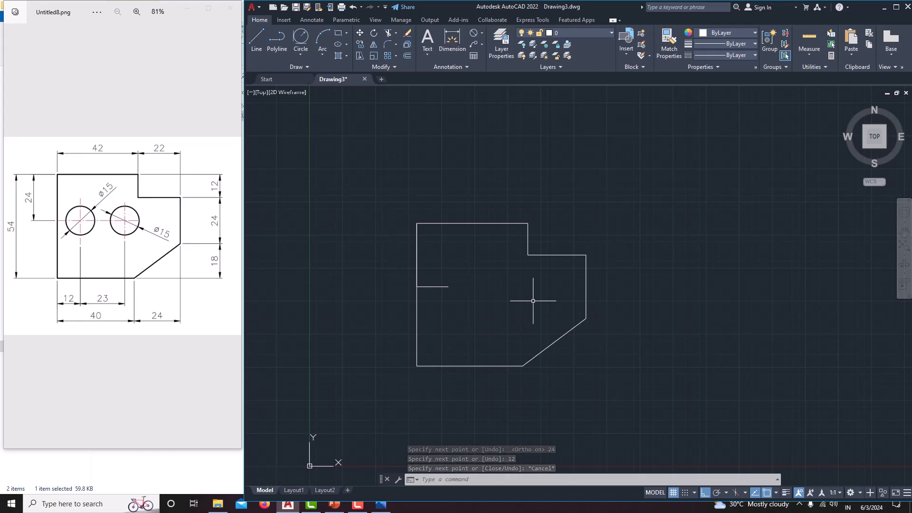
- Draw a circle of diameter 15 centred on the free end of the 12-unit construction line
{"action": "type", "text": "c"}
{"action": "key", "text": "Return"}
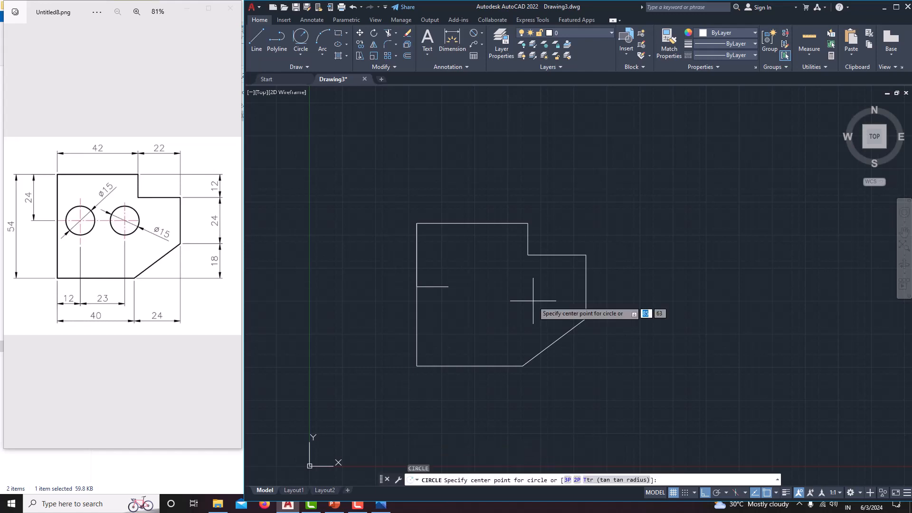
{"action": "left_click", "coordinate": [449, 287]}
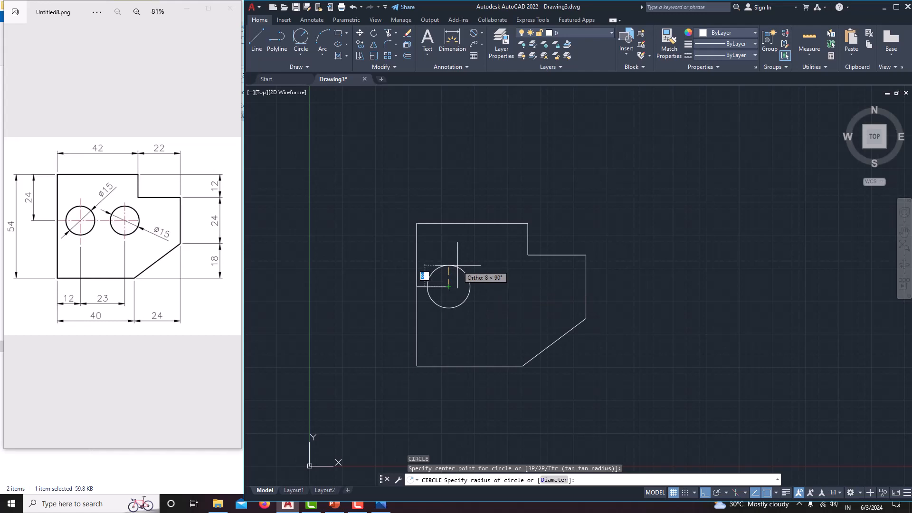
{"action": "type", "text": "d"}
{"action": "key", "text": "Return"}
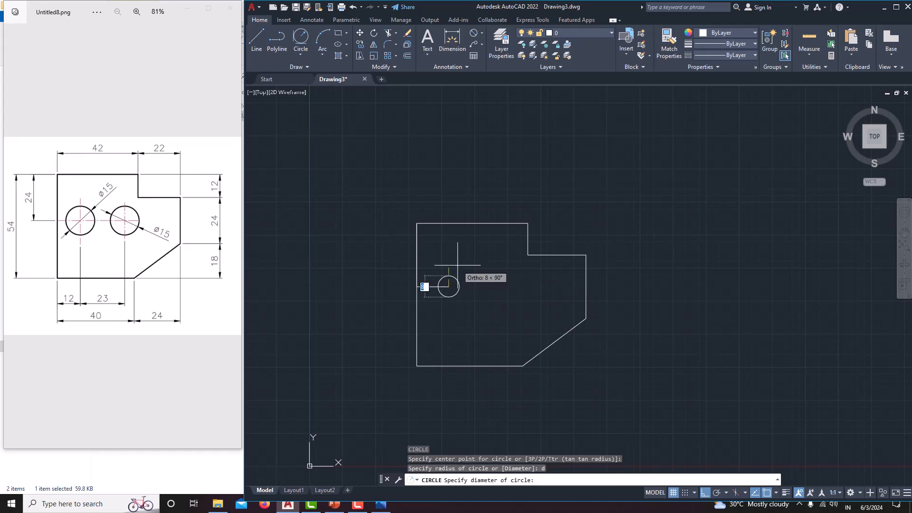
{"action": "type", "text": "15"}
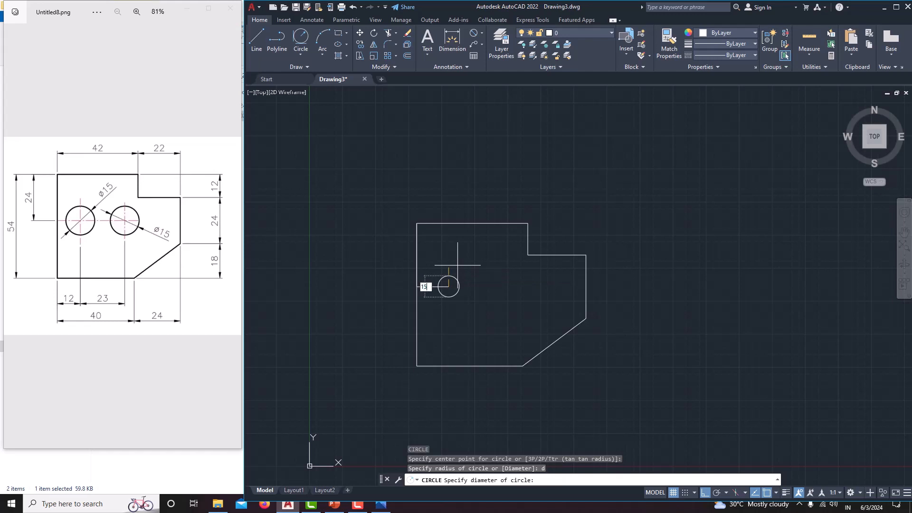
{"action": "key", "text": "Return"}
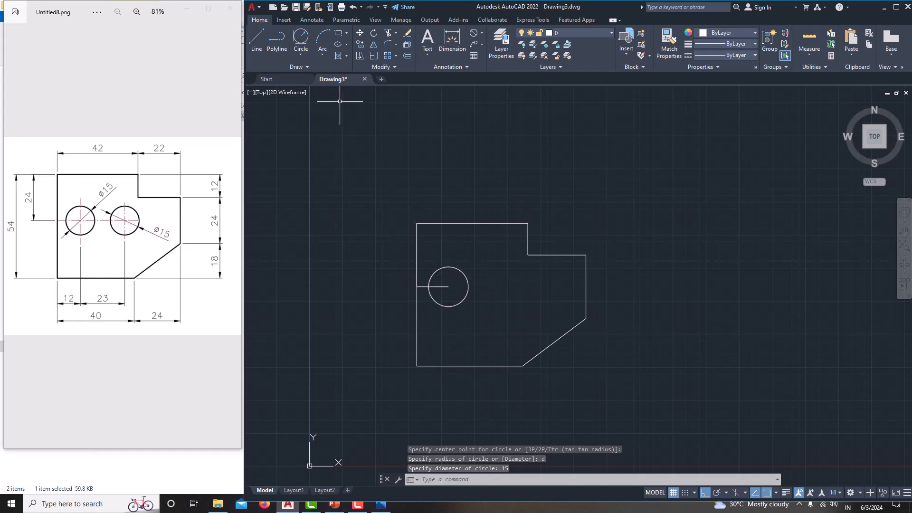
- Draw a horizontal construction line 23 long to the right from the circle's centre, and end the Line command
{"action": "type", "text": "l"}
{"action": "key", "text": "Return"}
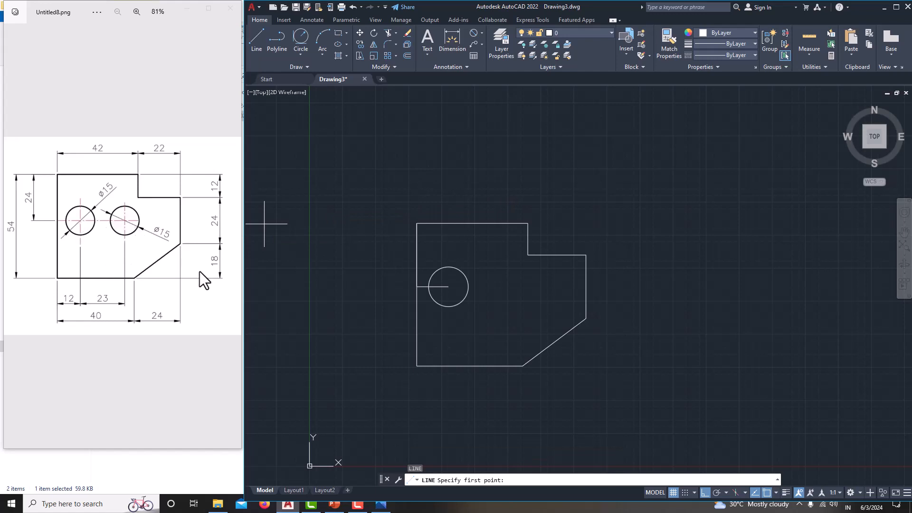
{"action": "left_click", "coordinate": [448, 287]}
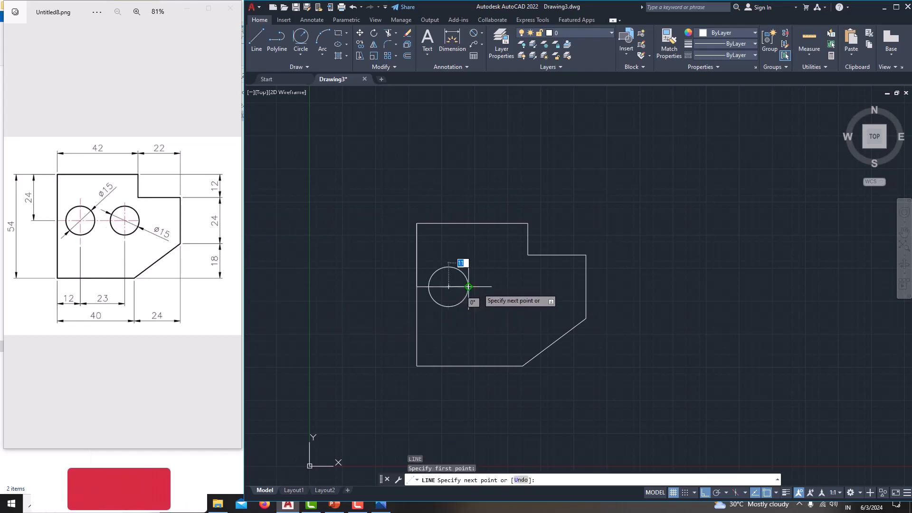
{"action": "type", "text": "23"}
{"action": "key", "text": "Return"}
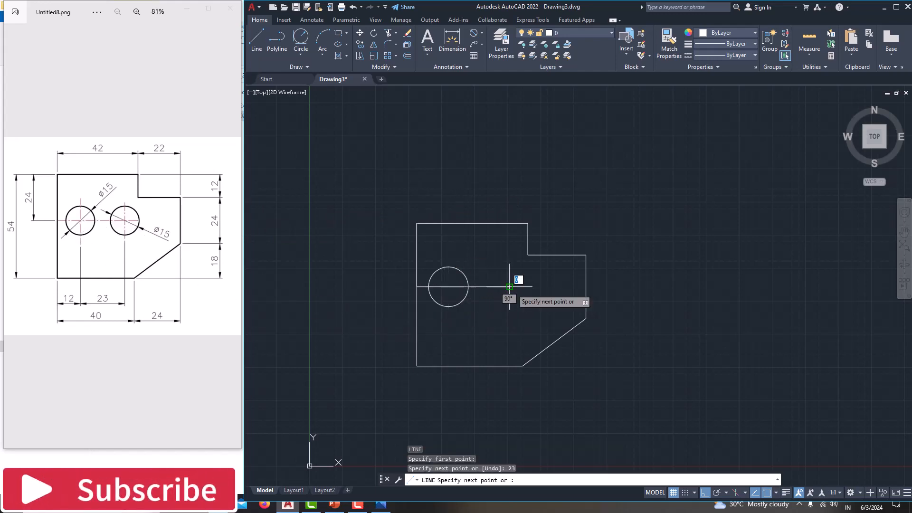
{"action": "right_click", "coordinate": [509, 287]}
{"action": "left_click", "coordinate": [538, 307]}
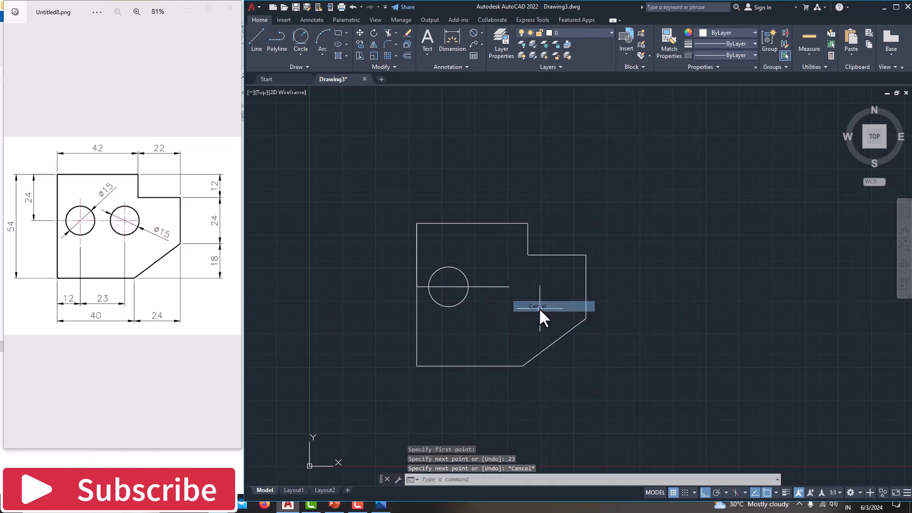
- Draw a circle of radius 15 centred on the right end of the 23-unit construction line, and delete it
{"action": "type", "text": "c"}
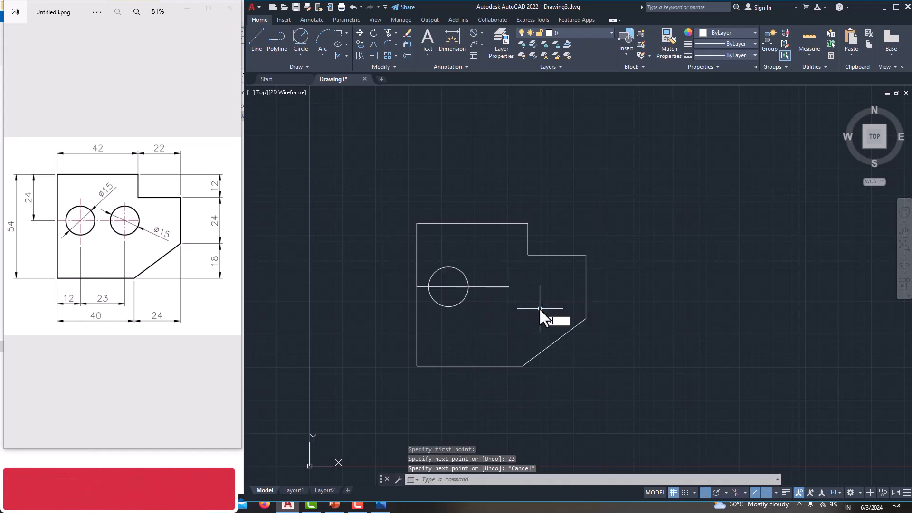
{"action": "key", "text": "Return"}
{"action": "left_click", "coordinate": [510, 287]}
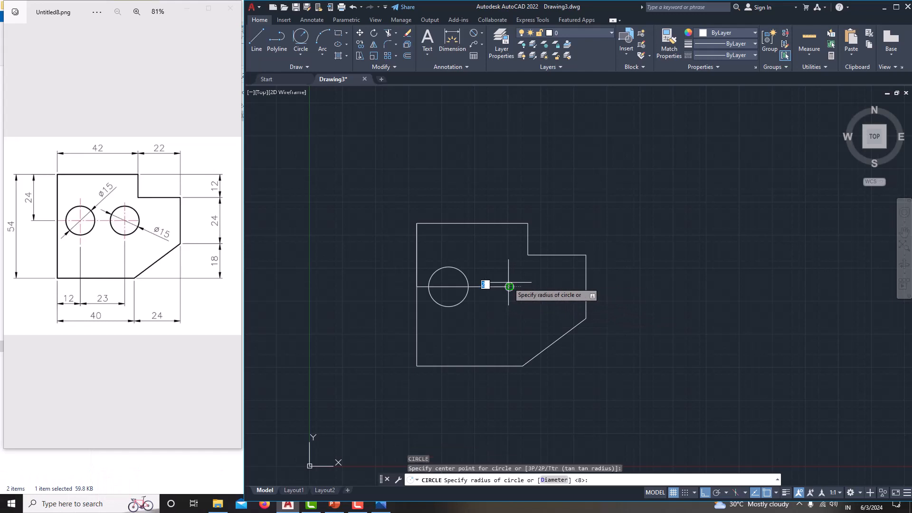
{"action": "type", "text": "15"}
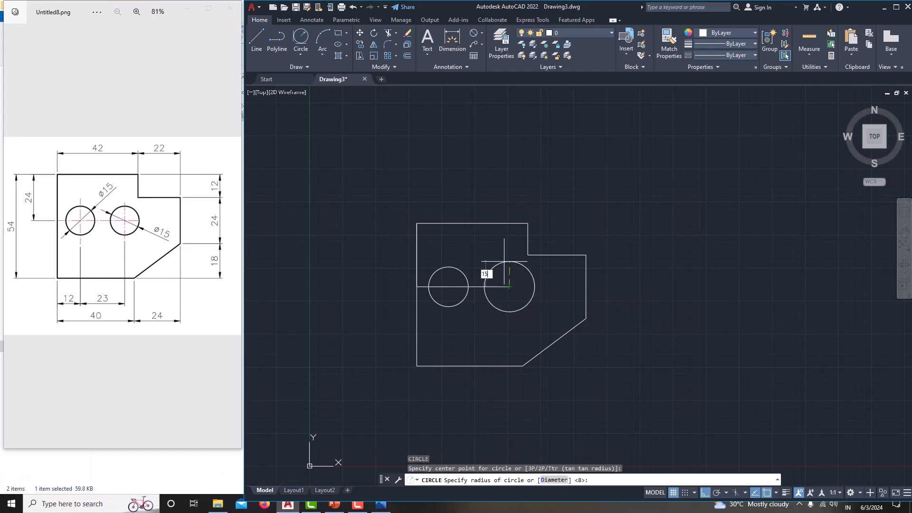
{"action": "key", "text": "Return"}
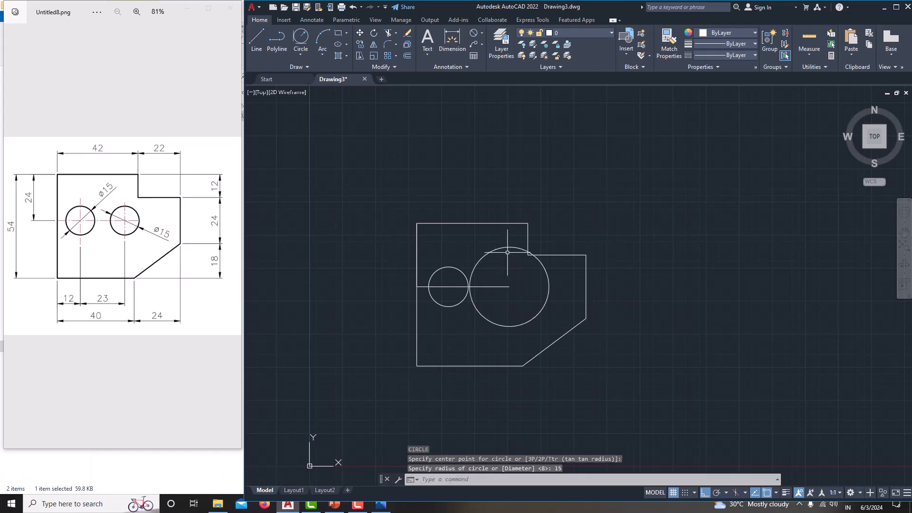
{"action": "left_click", "coordinate": [506, 247]}
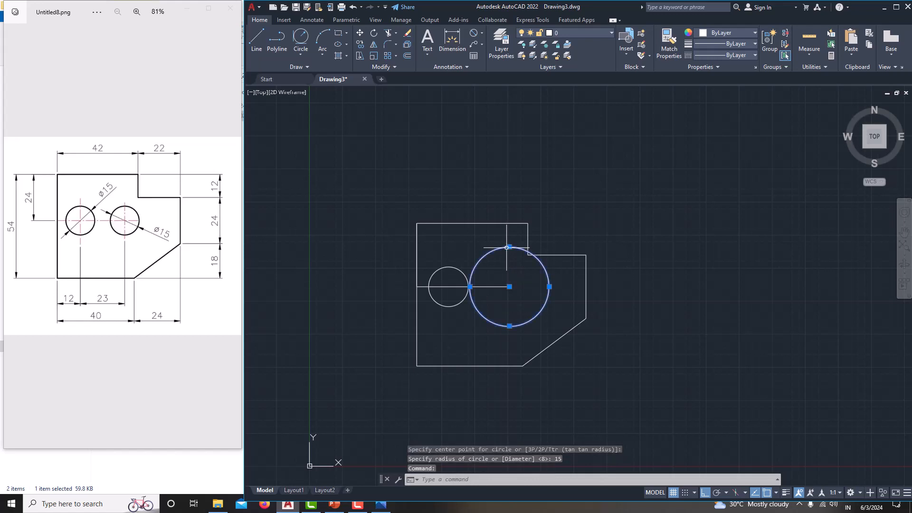
{"action": "key", "text": "Delete"}
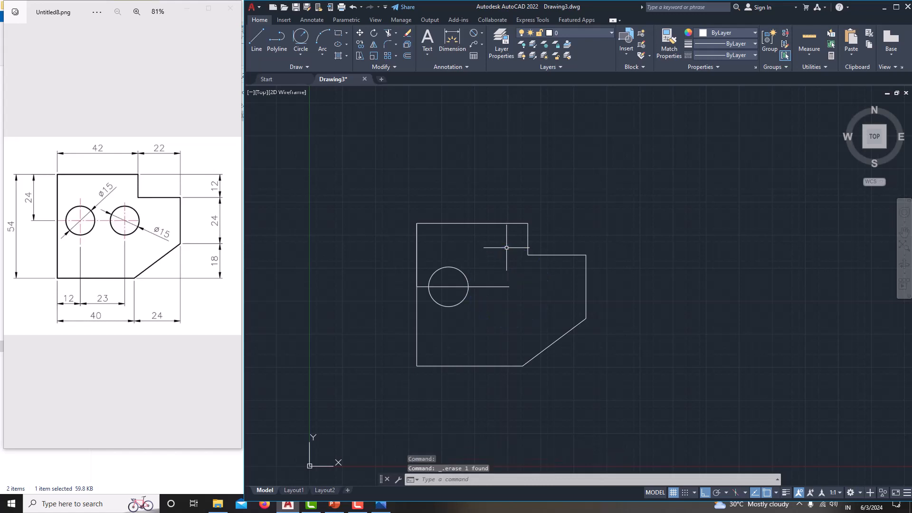
- Draw a circle of diameter 15 centred on the right end of the 23-unit construction line
{"action": "type", "text": "c"}
{"action": "key", "text": "Return"}
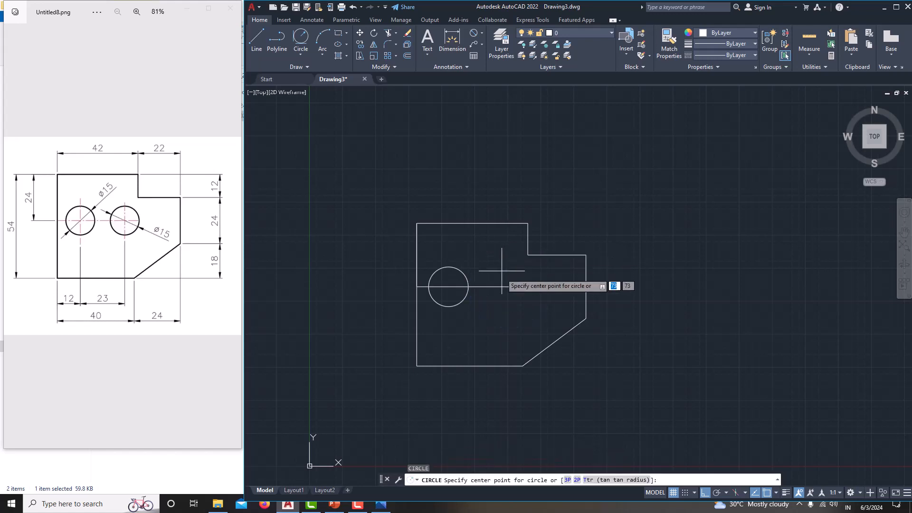
{"action": "left_click", "coordinate": [510, 284]}
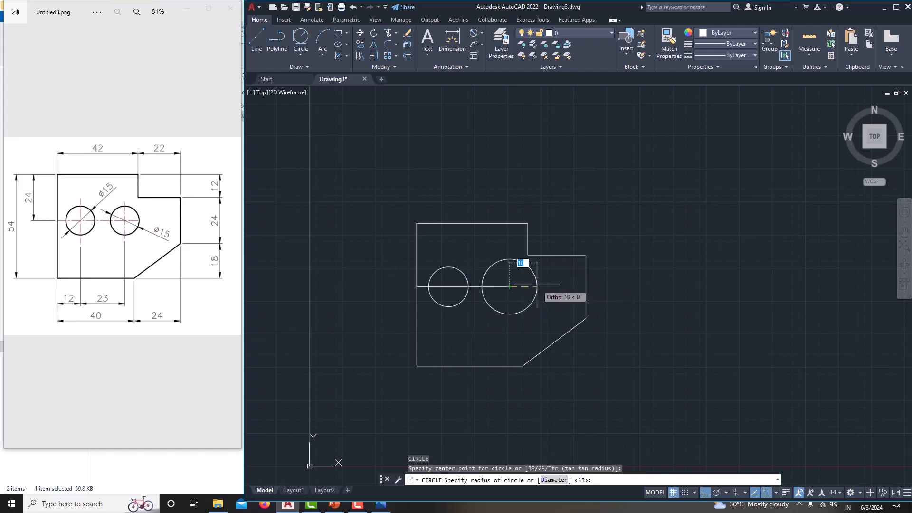
{"action": "type", "text": "d"}
{"action": "key", "text": "Return"}
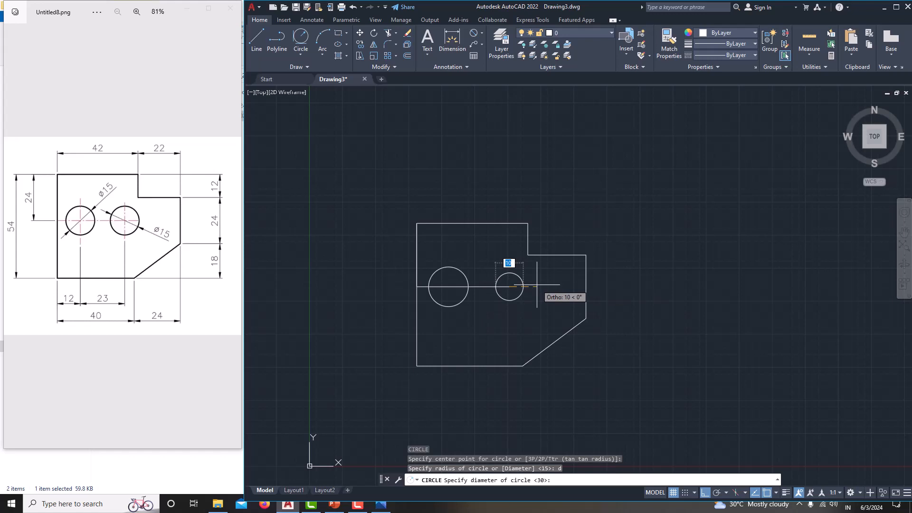
{"action": "type", "text": "15"}
{"action": "key", "text": "Return"}
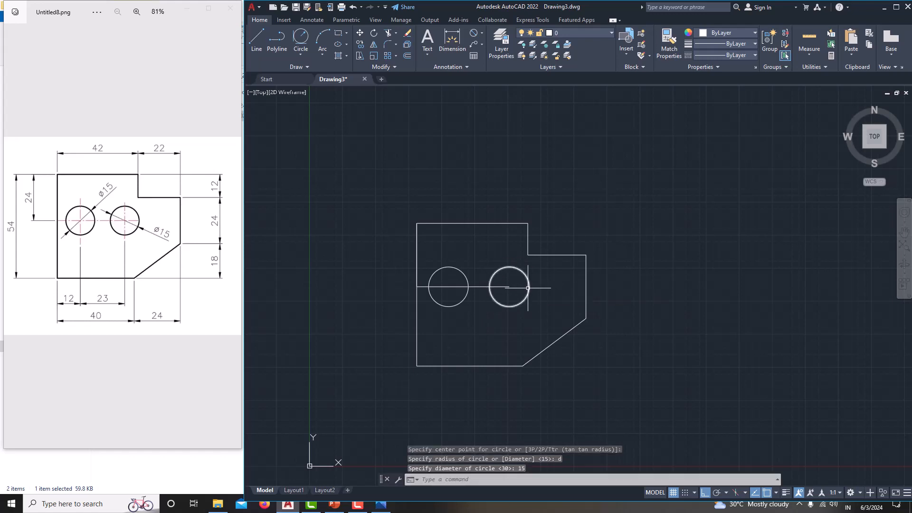
{"action": "left_click", "coordinate": [484, 285]}
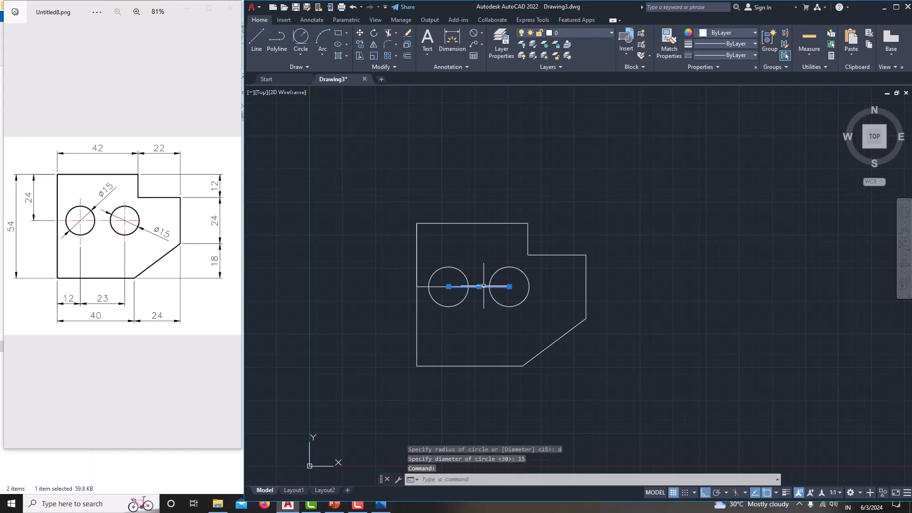
{"action": "type", "text": "e"}
{"action": "key", "text": "BackSpace"}
{"action": "key", "text": "BackSpace"}
{"action": "type", "text": "E"}
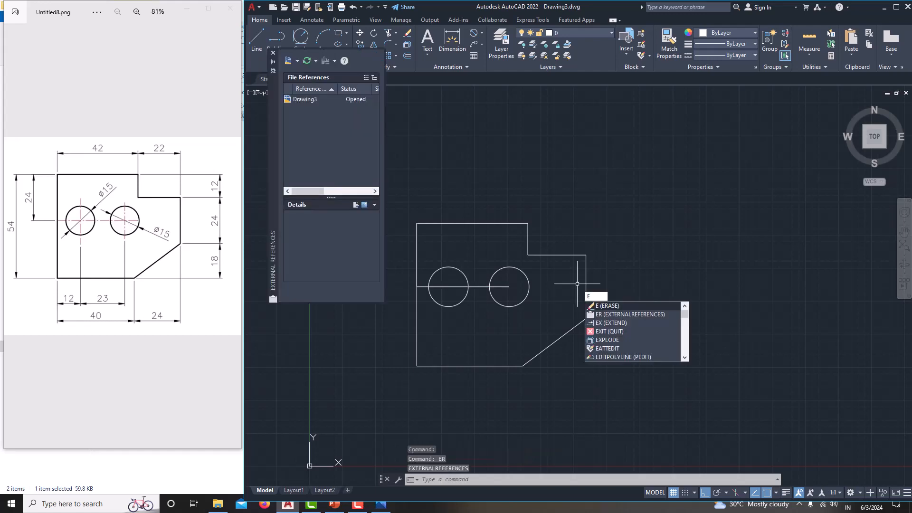
{"action": "left_click", "coordinate": [272, 52]}
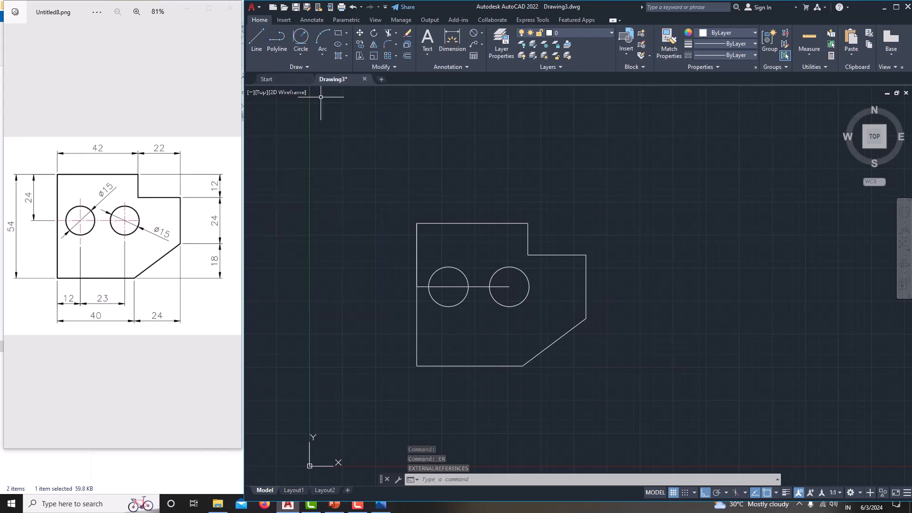
- Erase the two horizontal construction lines that run from the left edge through the circle centres
{"action": "left_click", "coordinate": [478, 286]}
{"action": "type", "text": "E"}
{"action": "key", "text": "Return"}
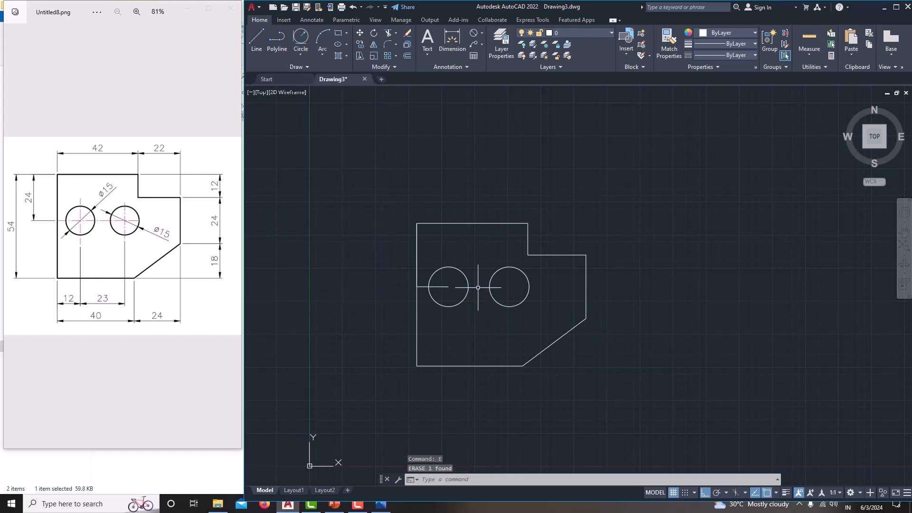
{"action": "left_click", "coordinate": [444, 287]}
{"action": "type", "text": "E"}
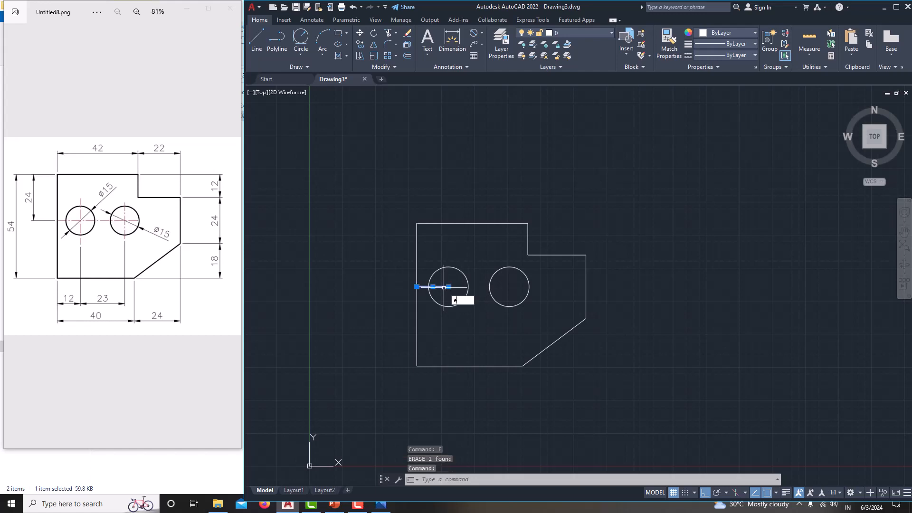
{"action": "key", "text": "Return"}
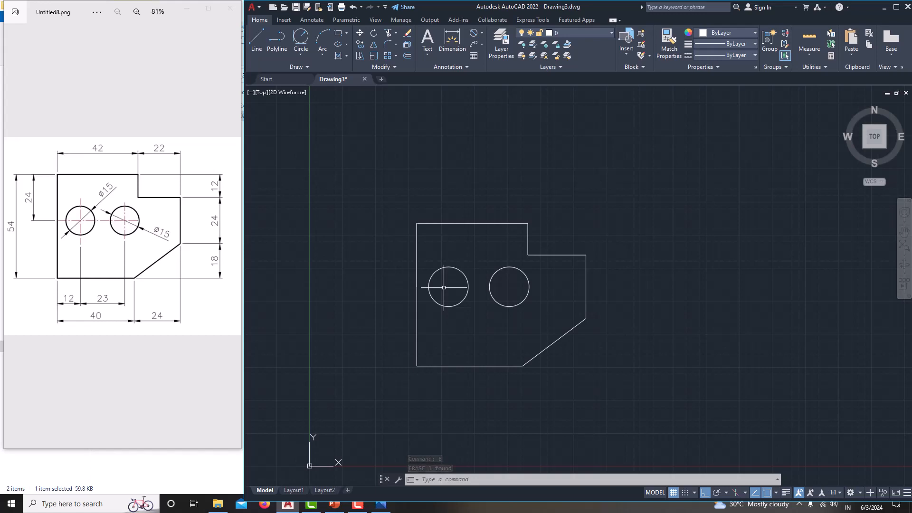
- Select the whole plate, including the outline and both circles, and set its lineweight to 0.35 mm
{"action": "left_click", "coordinate": [345, 141]}
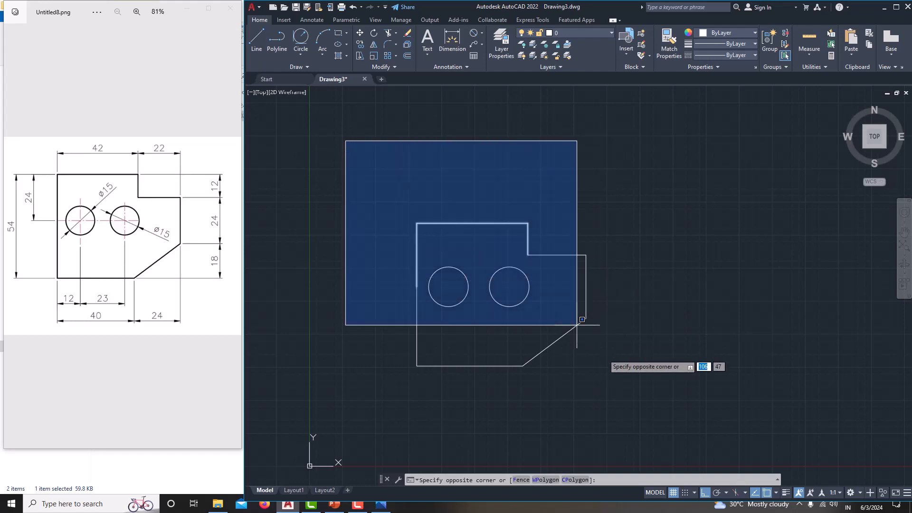
{"action": "left_click", "coordinate": [676, 421]}
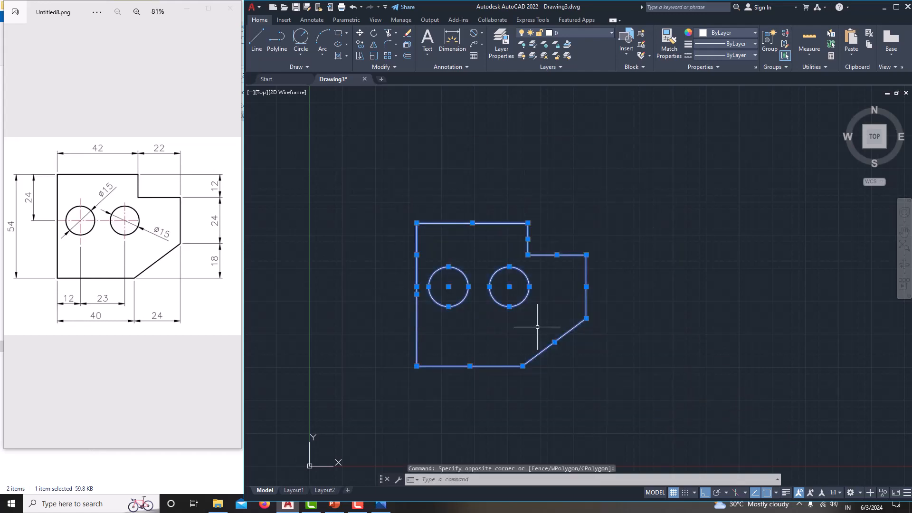
{"action": "left_click", "coordinate": [726, 44]}
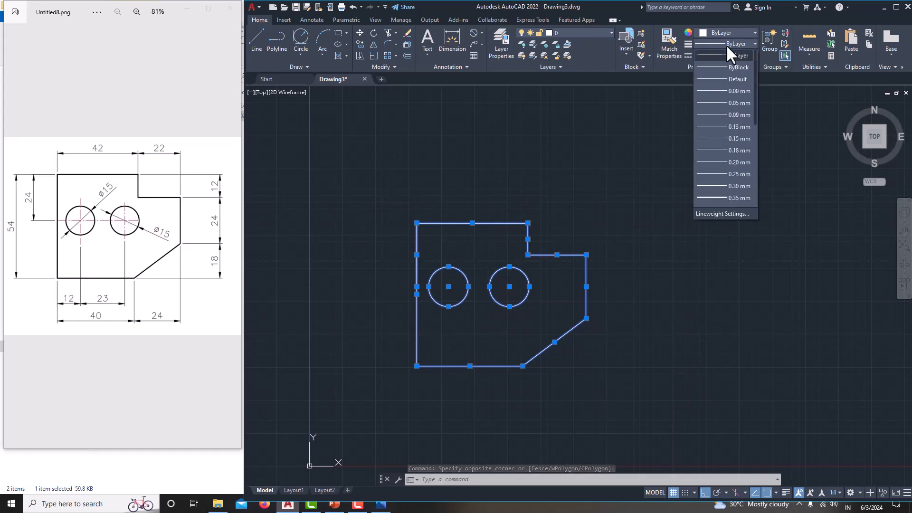
{"action": "left_click", "coordinate": [730, 198]}
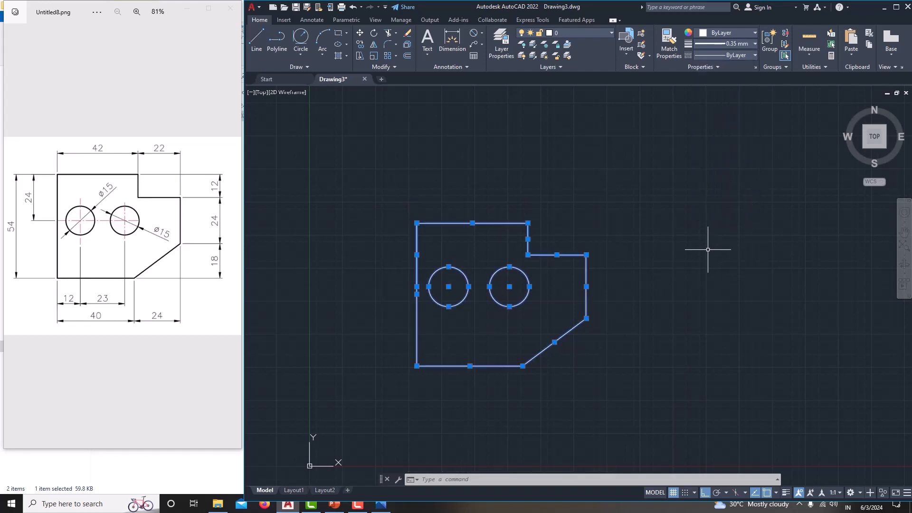
- Deselect the plate and turn on lineweight display so the outline and circles show their assigned thickness
{"action": "key", "text": "Escape"}
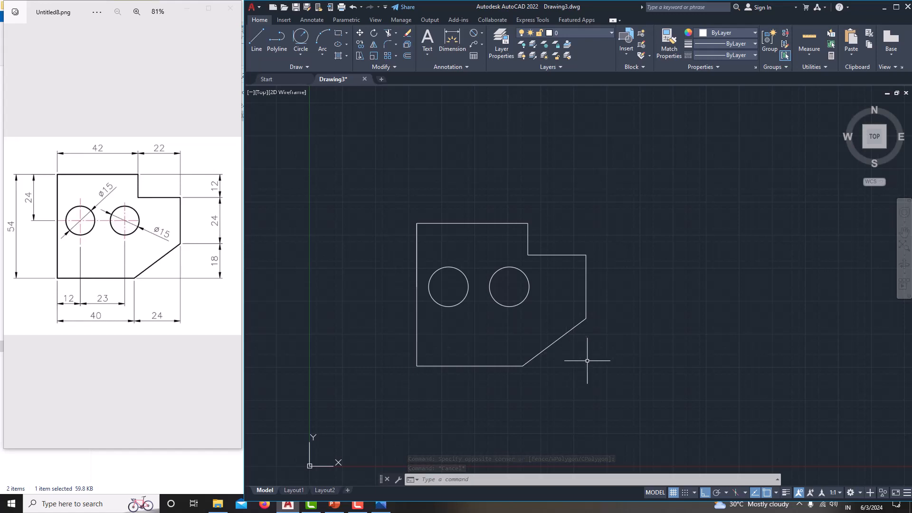
{"action": "left_click", "coordinate": [786, 493]}
{"action": "middle_click_drag", "start_coordinate": [617, 275], "coordinate": [617, 244]}
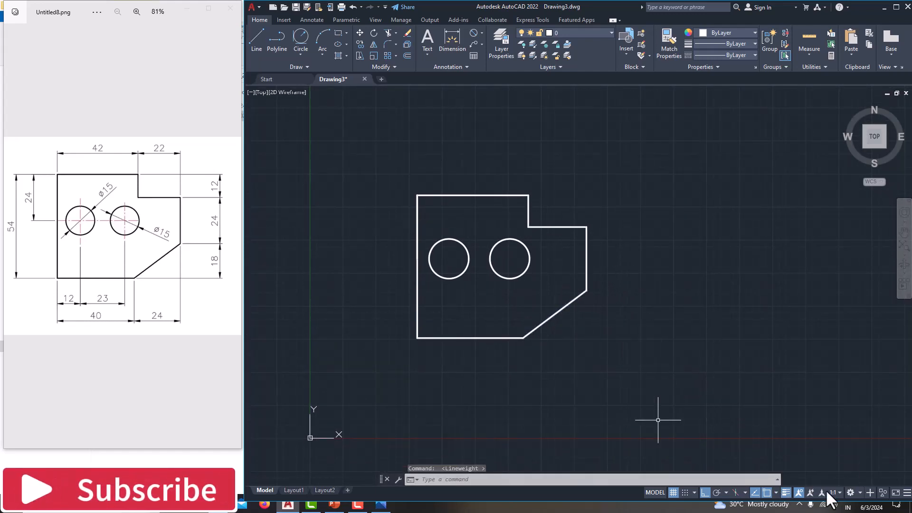
{"action": "left_click", "coordinate": [906, 493]}
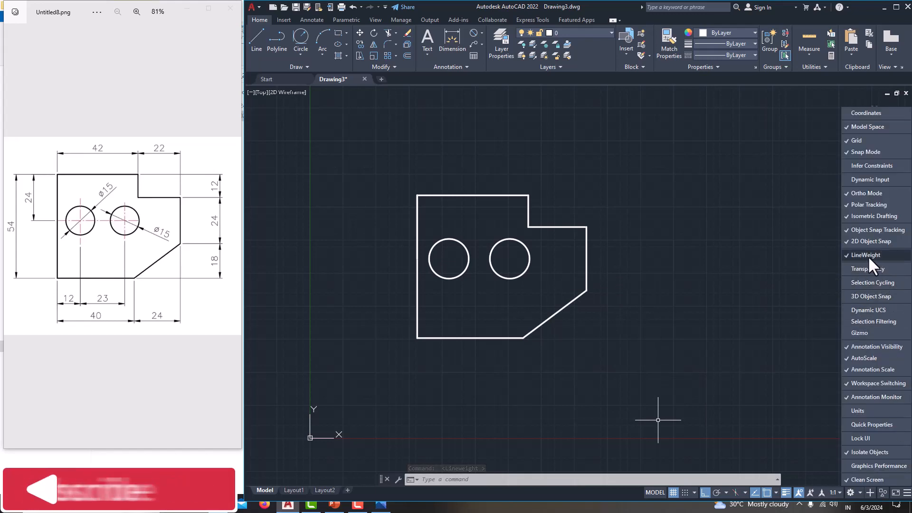
{"action": "left_click", "coordinate": [644, 274]}
{"action": "middle_click_drag", "start_coordinate": [643, 275], "coordinate": [624, 279]}
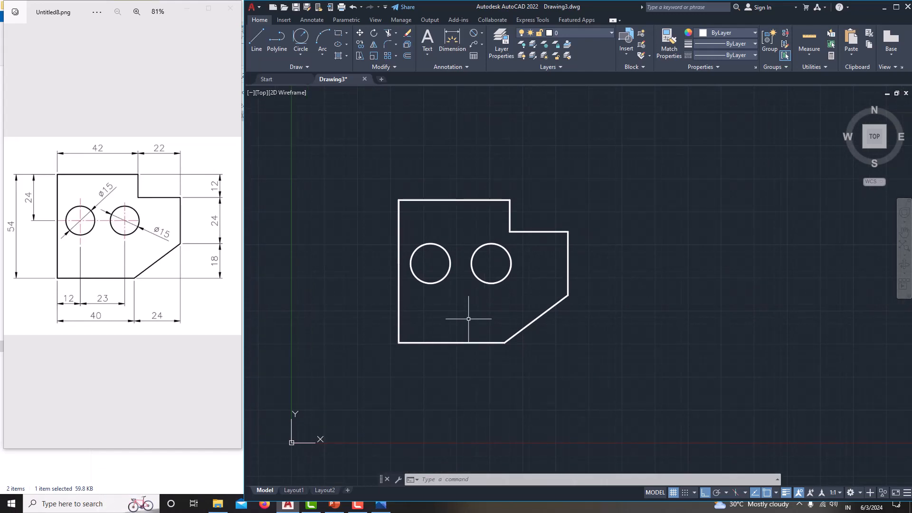
- Add associative center marks to both circles with the CENTERMARK command
{"action": "type", "text": "cen"}
{"action": "key", "text": "Return"}
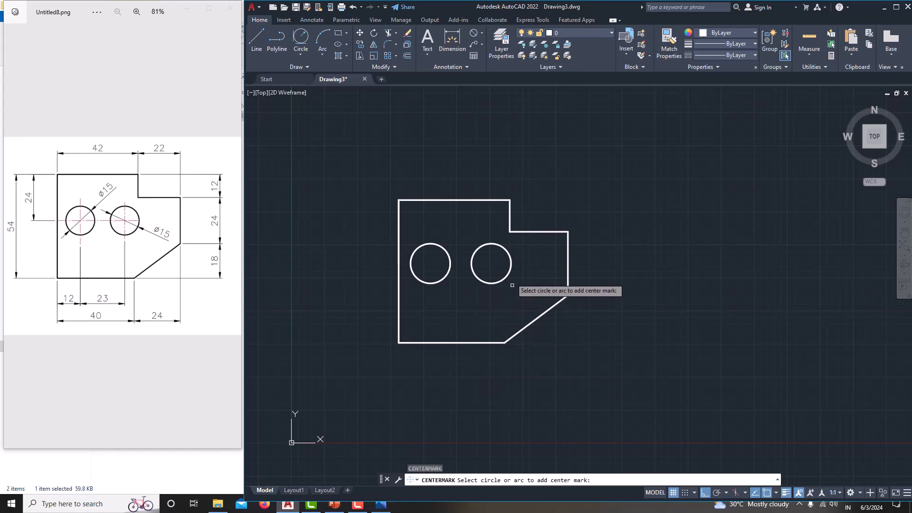
{"action": "left_click", "coordinate": [510, 261]}
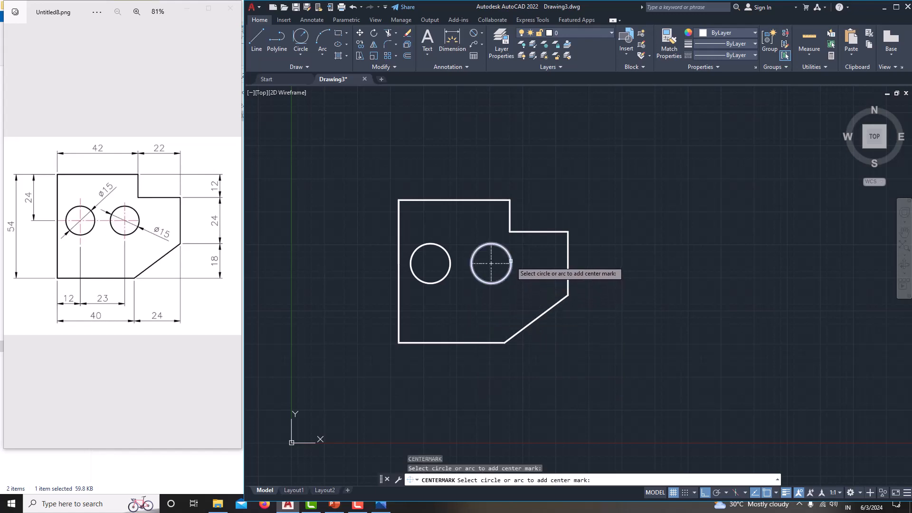
{"action": "left_click", "coordinate": [452, 253]}
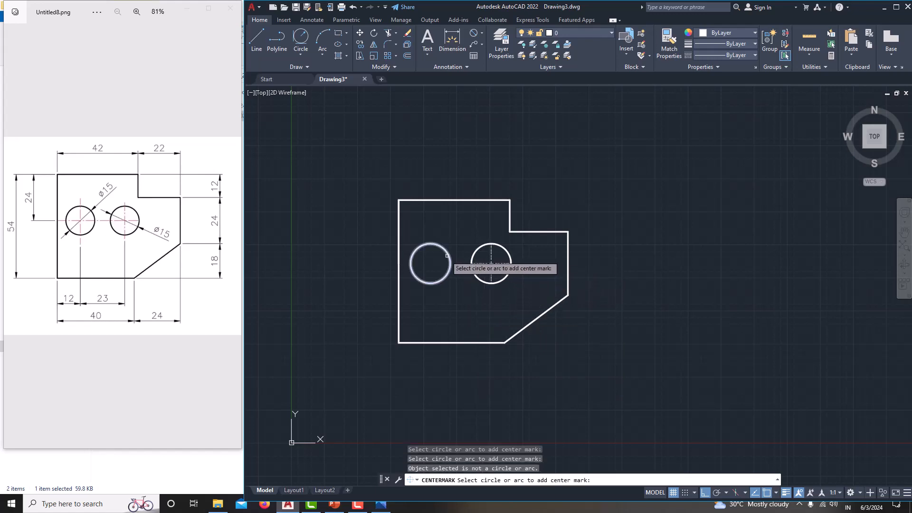
{"action": "left_click", "coordinate": [447, 255]}
{"action": "middle_click_drag", "start_coordinate": [465, 284], "coordinate": [482, 289]}
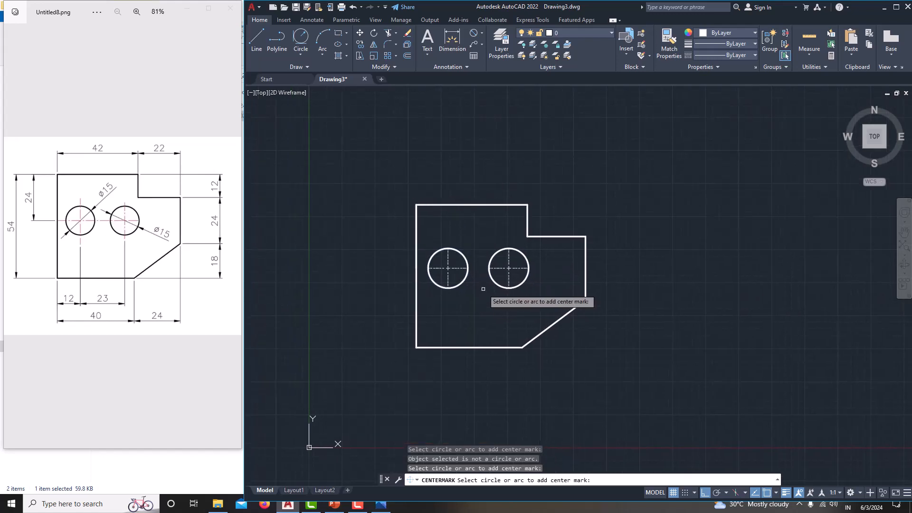
{"action": "key", "text": "Escape"}
- Set the linetype scale of both circles' center marks to 15 in their properties, and clear the selection
{"action": "scroll", "coordinate": [480, 287], "scroll_direction": "up", "scroll_amount": 4}
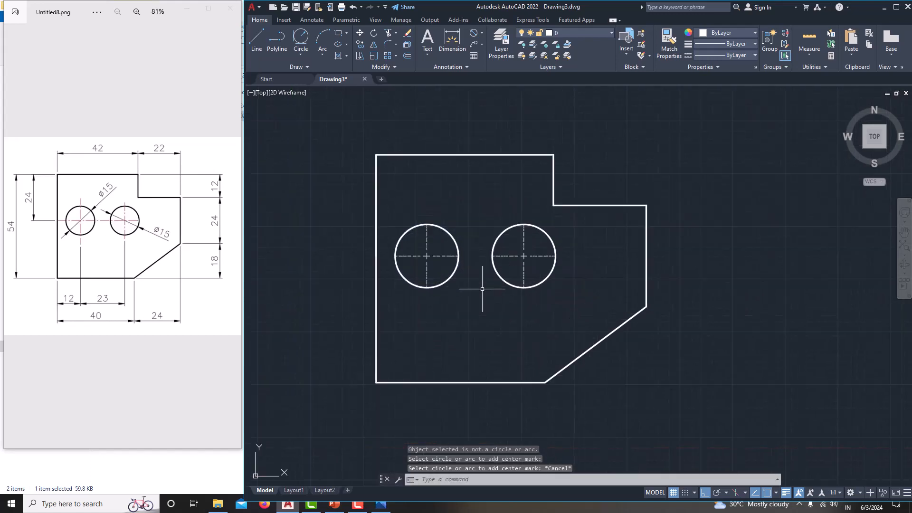
{"action": "scroll", "coordinate": [423, 249], "scroll_direction": "up", "scroll_amount": 2}
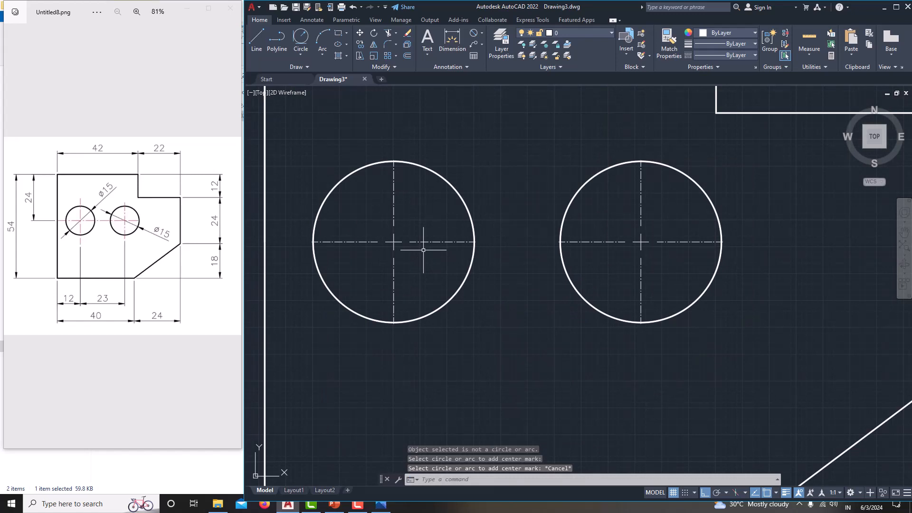
{"action": "left_click", "coordinate": [423, 241]}
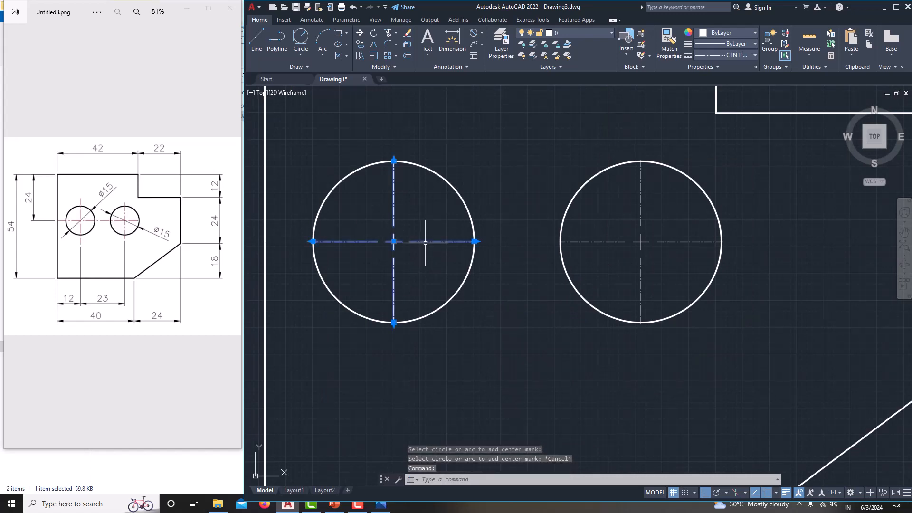
{"action": "left_click", "coordinate": [590, 242]}
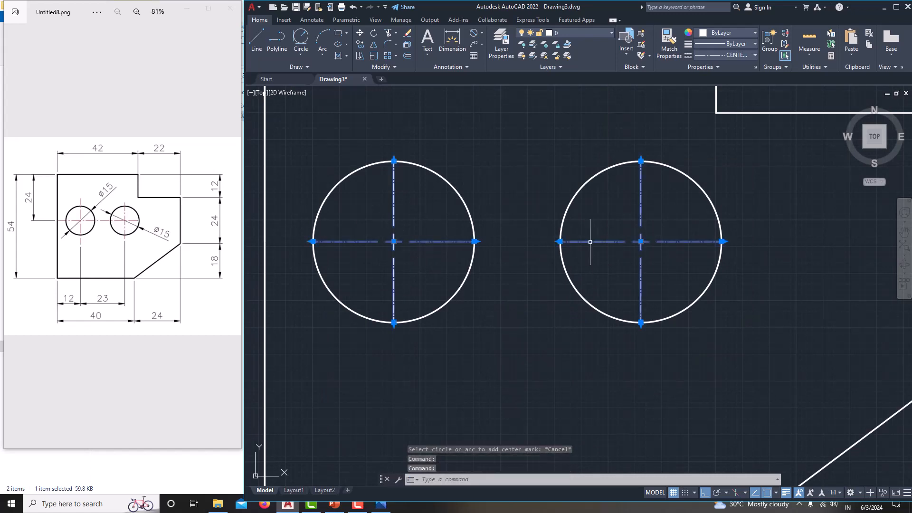
{"action": "right_click", "coordinate": [590, 242]}
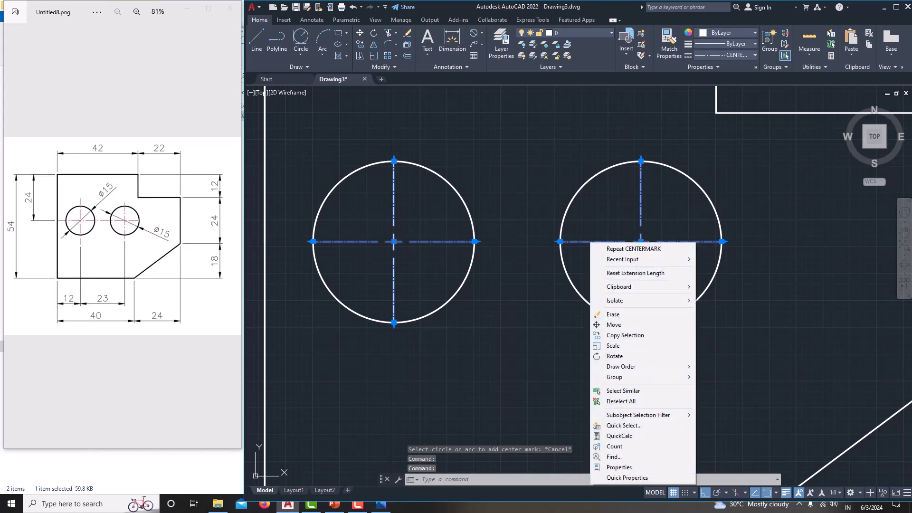
{"action": "left_click", "coordinate": [614, 465]}
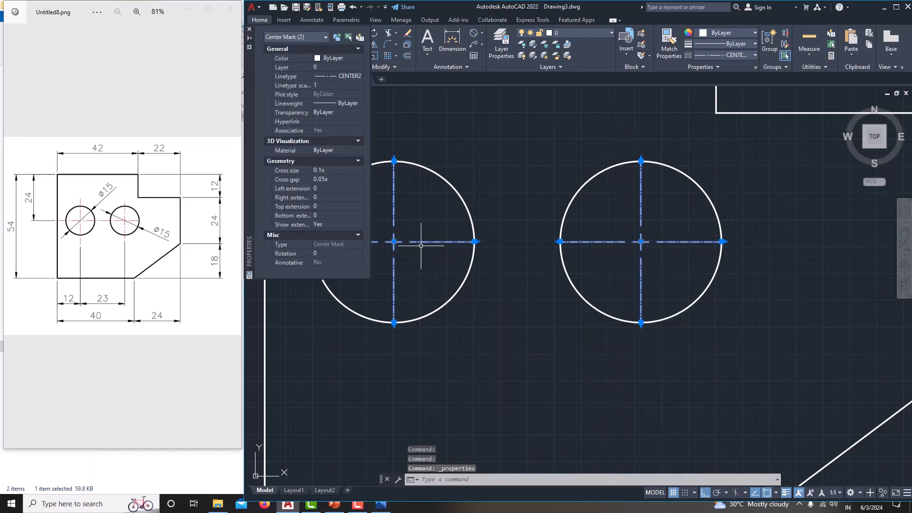
{"action": "left_click", "coordinate": [323, 86]}
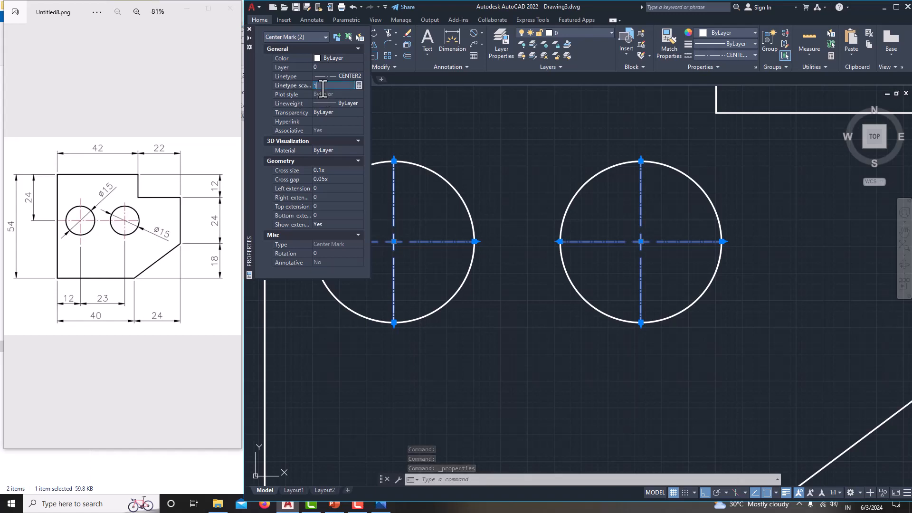
{"action": "type", "text": "15"}
{"action": "key", "text": "Return"}
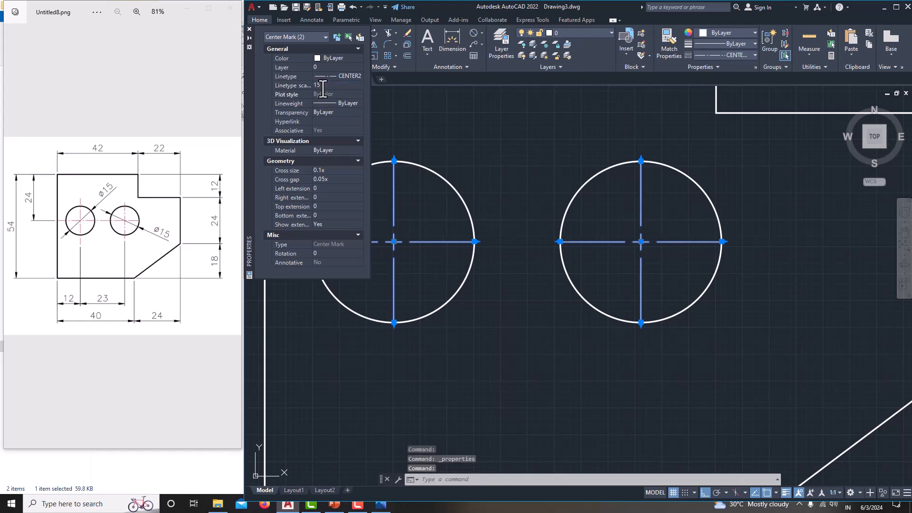
{"action": "left_click", "coordinate": [250, 29]}
{"action": "middle_click_drag", "start_coordinate": [423, 146], "coordinate": [434, 176]}
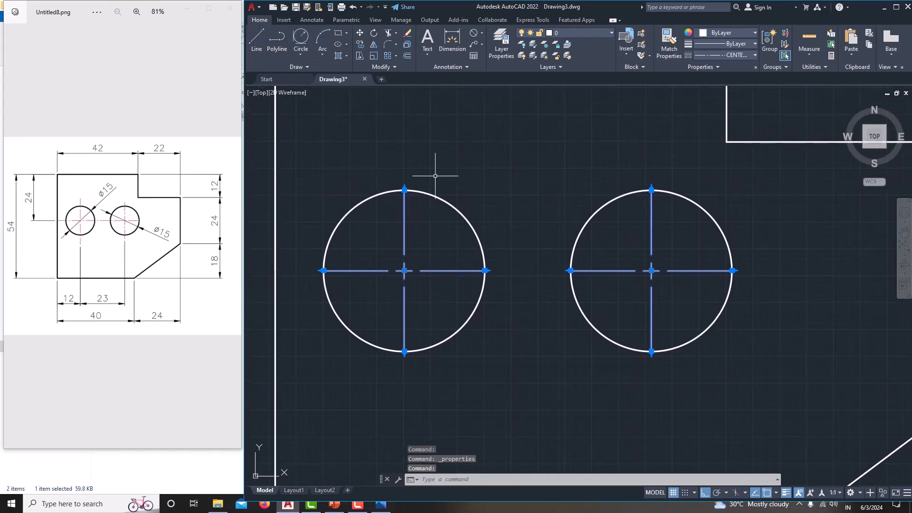
{"action": "left_click", "coordinate": [464, 166]}
{"action": "left_click", "coordinate": [464, 166]}
{"action": "scroll", "coordinate": [463, 165], "scroll_direction": "down", "scroll_amount": 2}
{"action": "key", "text": "Escape"}
{"action": "key", "text": "Escape"}
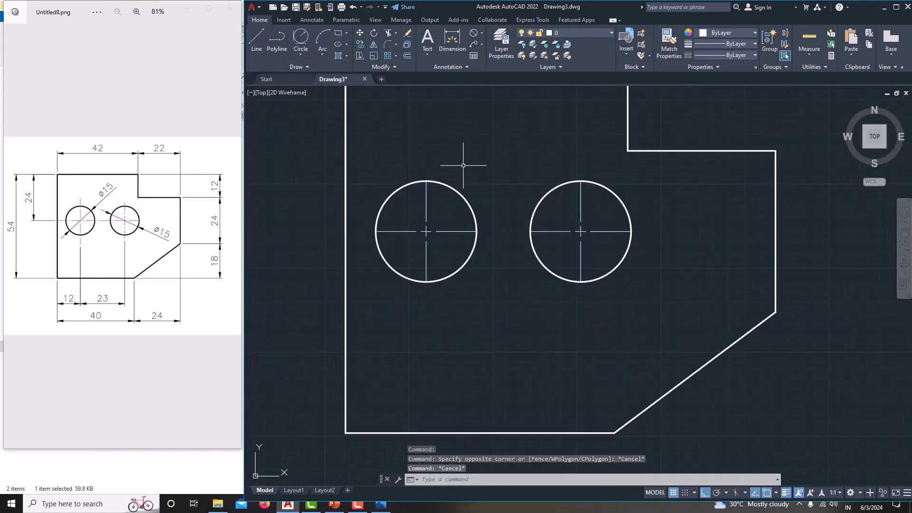
- Add a vertical linear dimension for the full height of the plate's left edge, placed outside the outline
{"action": "scroll", "coordinate": [467, 153], "scroll_direction": "down", "scroll_amount": 3}
{"action": "middle_click_drag", "start_coordinate": [465, 147], "coordinate": [448, 223]}
{"action": "scroll", "coordinate": [448, 223], "scroll_direction": "up", "scroll_amount": 3}
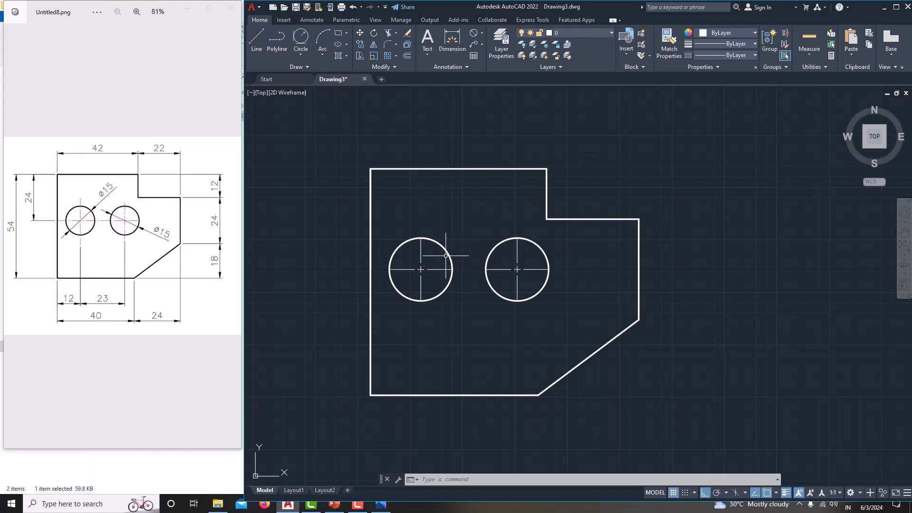
{"action": "left_click", "coordinate": [481, 33]}
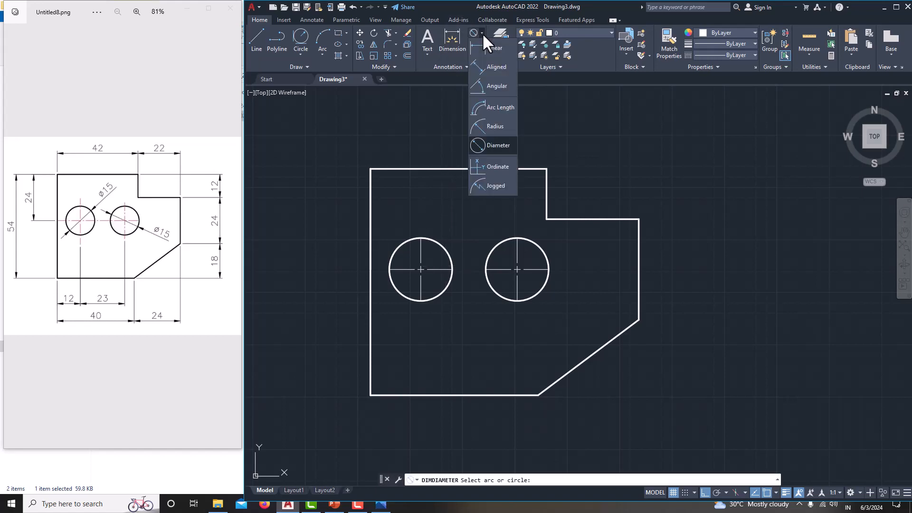
{"action": "left_click", "coordinate": [484, 46]}
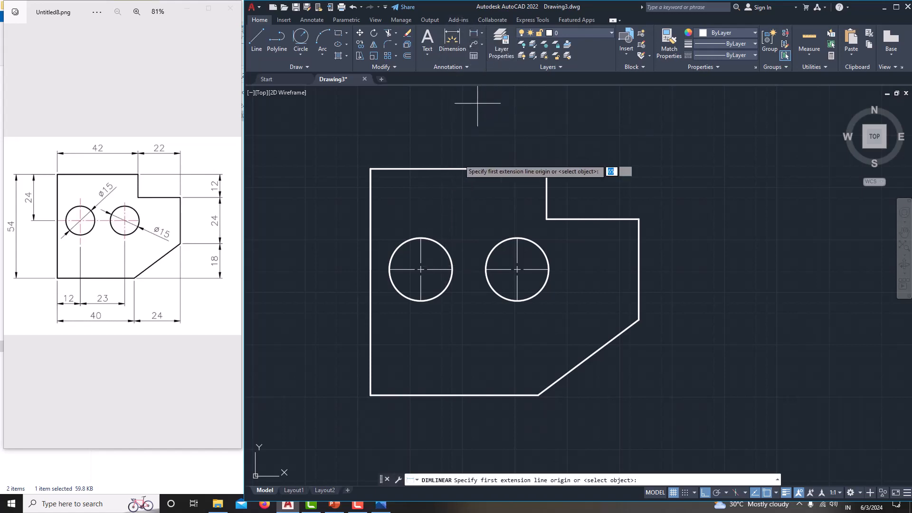
{"action": "left_click", "coordinate": [370, 169]}
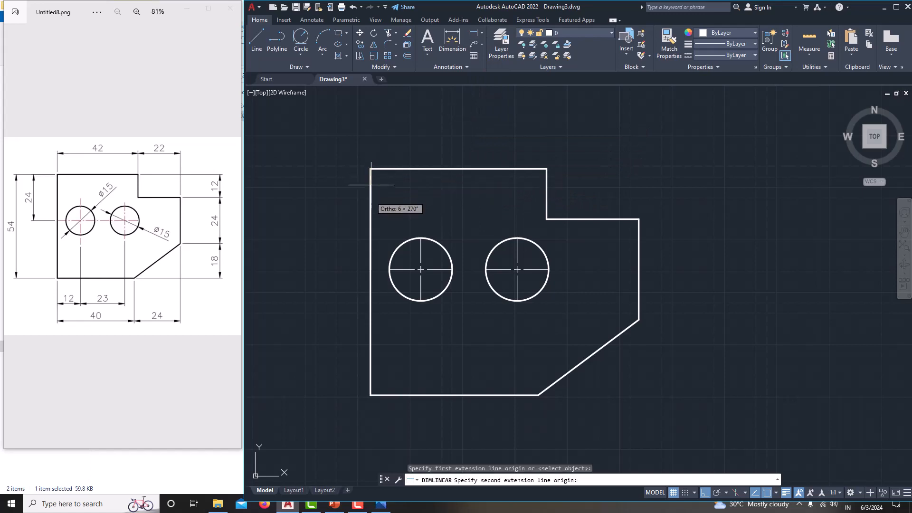
{"action": "left_click", "coordinate": [370, 395]}
{"action": "left_click", "coordinate": [320, 377]}
{"action": "scroll", "coordinate": [315, 282], "scroll_direction": "up", "scroll_amount": 5}
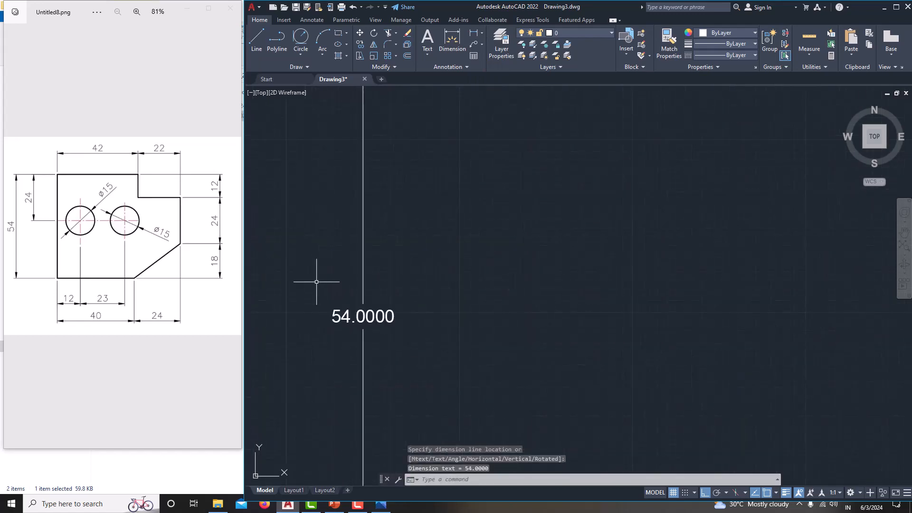
- Open the Standard dimension style for modification and set its arrow size to 3
{"action": "scroll", "coordinate": [362, 319], "scroll_direction": "down", "scroll_amount": 3}
{"action": "scroll", "coordinate": [362, 319], "scroll_direction": "down", "scroll_amount": 6}
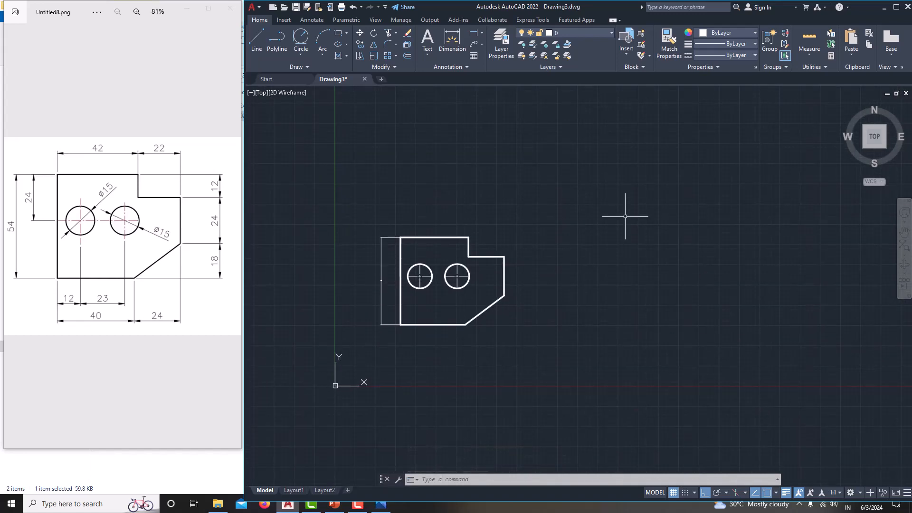
{"action": "type", "text": "dimsty"}
{"action": "key", "text": "Return"}
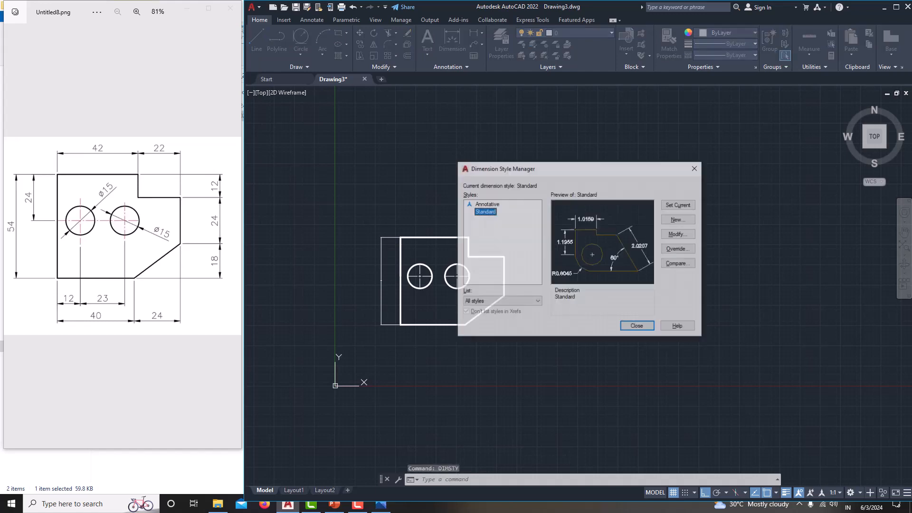
{"action": "left_click", "coordinate": [671, 234]}
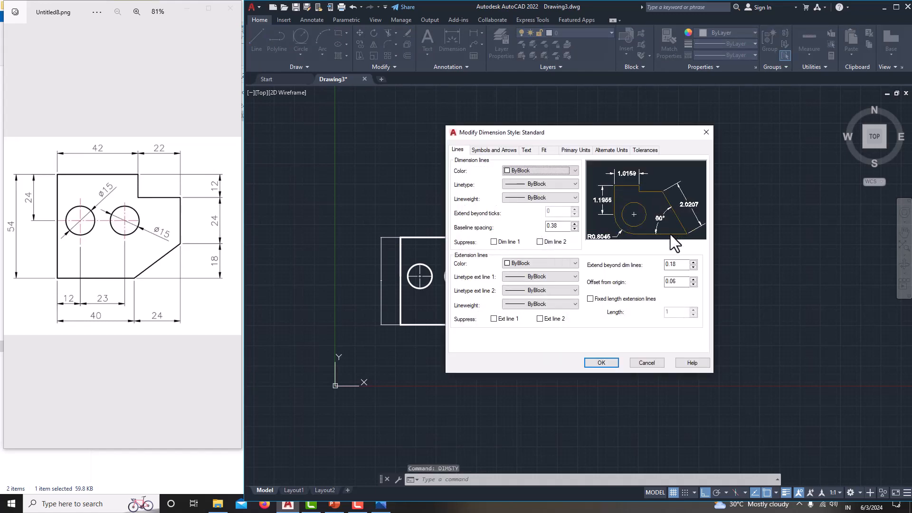
{"action": "left_click", "coordinate": [491, 152]}
{"action": "double_click", "coordinate": [475, 246]}
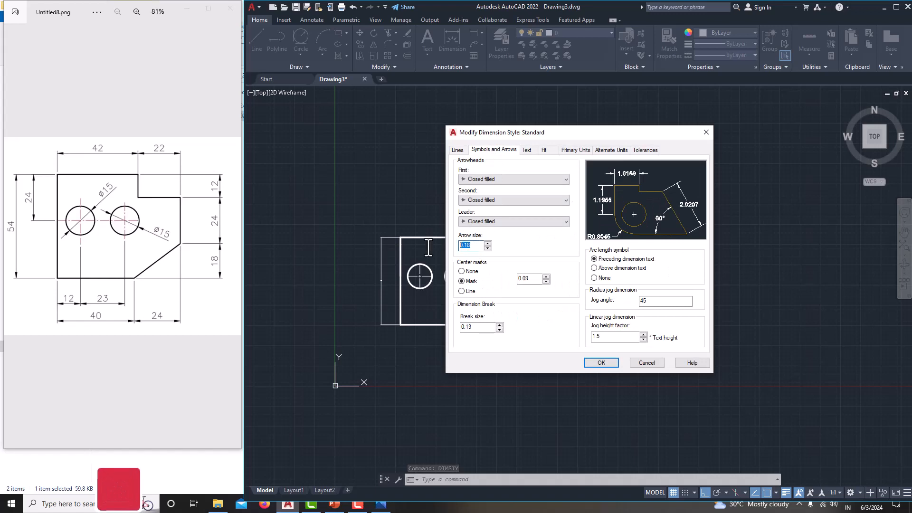
{"action": "type", "text": "3"}
- Change the Standard dimension style's text height, set its linear precision to 0, and apply the style changes
{"action": "left_click", "coordinate": [527, 150]}
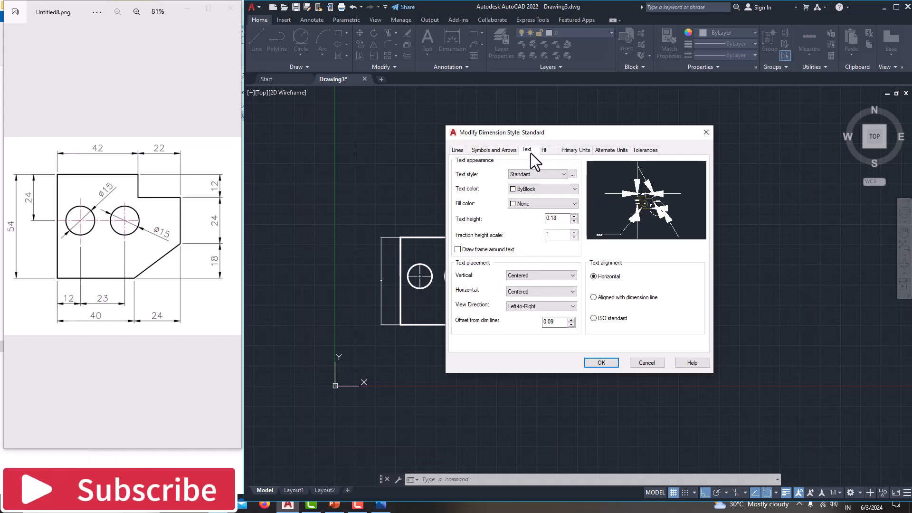
{"action": "left_click_drag", "start_coordinate": [554, 217], "coordinate": [572, 221]}
{"action": "left_click", "coordinate": [575, 150]}
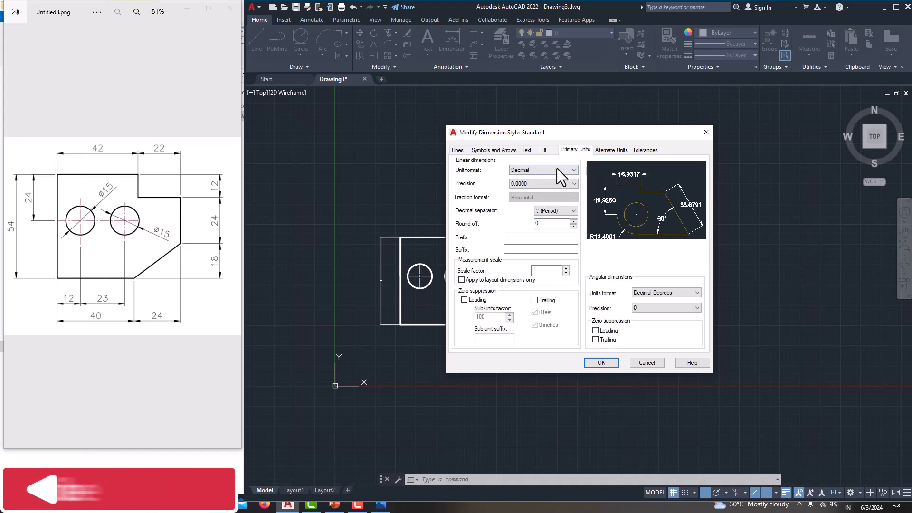
{"action": "left_click", "coordinate": [537, 183]}
{"action": "left_click", "coordinate": [530, 191]}
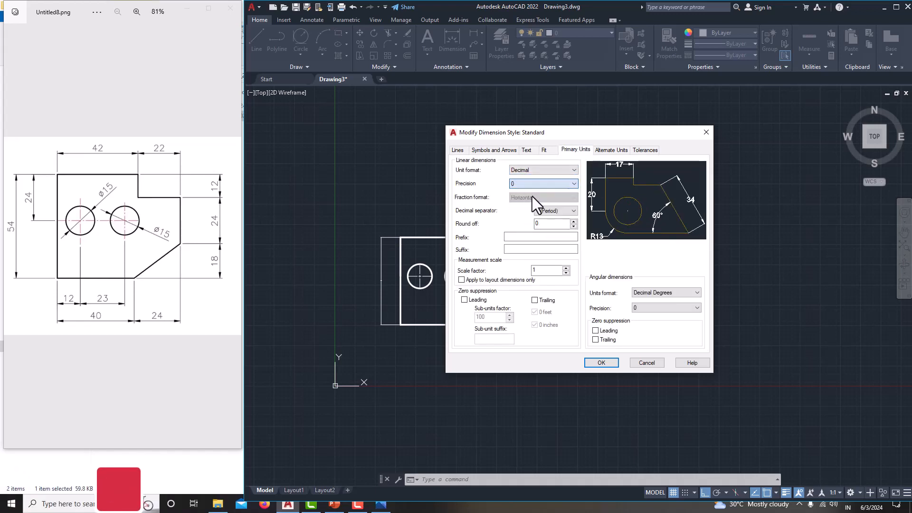
{"action": "left_click", "coordinate": [600, 363]}
{"action": "left_click", "coordinate": [634, 328]}
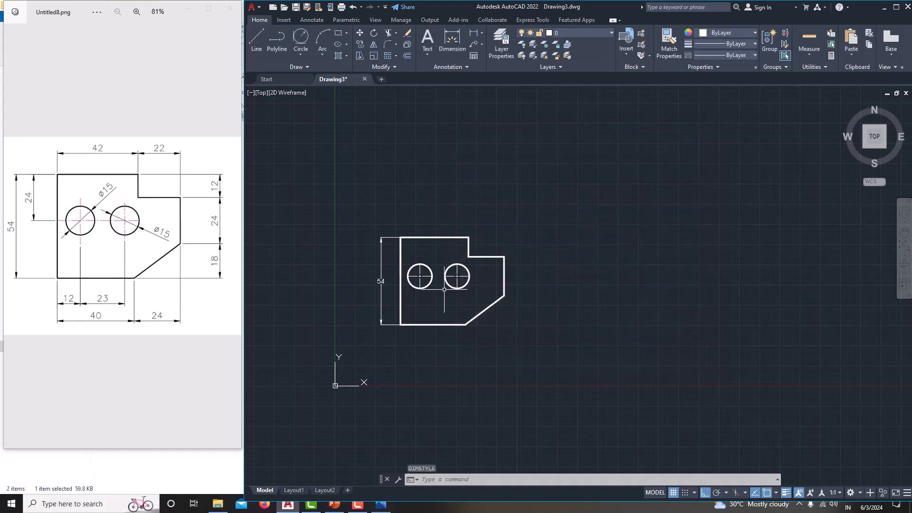
- Add a horizontal linear dimension for the plate's upper edge, from the upper-left corner to the step corner, placed above the outline
{"action": "scroll", "coordinate": [381, 285], "scroll_direction": "up", "scroll_amount": 8}
{"action": "scroll", "coordinate": [414, 293], "scroll_direction": "down", "scroll_amount": 4}
{"action": "middle_click_drag", "start_coordinate": [413, 292], "coordinate": [414, 312]}
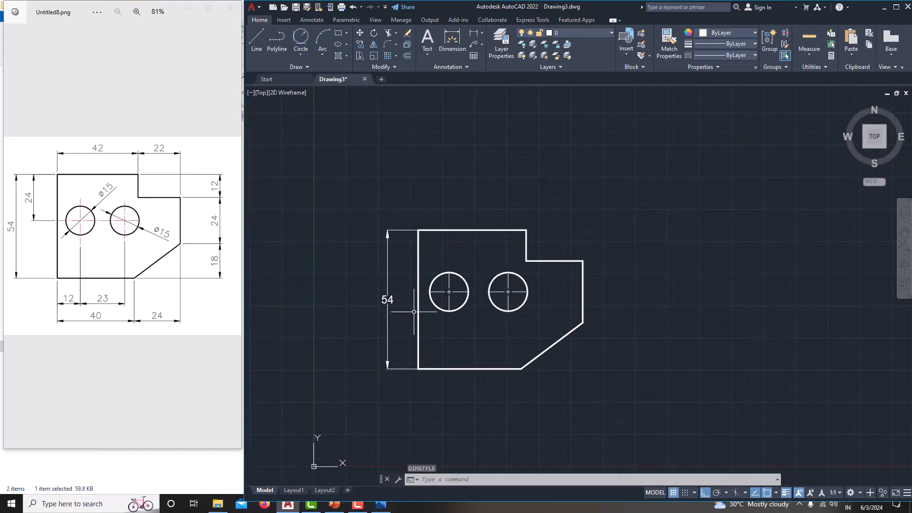
{"action": "scroll", "coordinate": [414, 312], "scroll_direction": "down", "scroll_amount": 2}
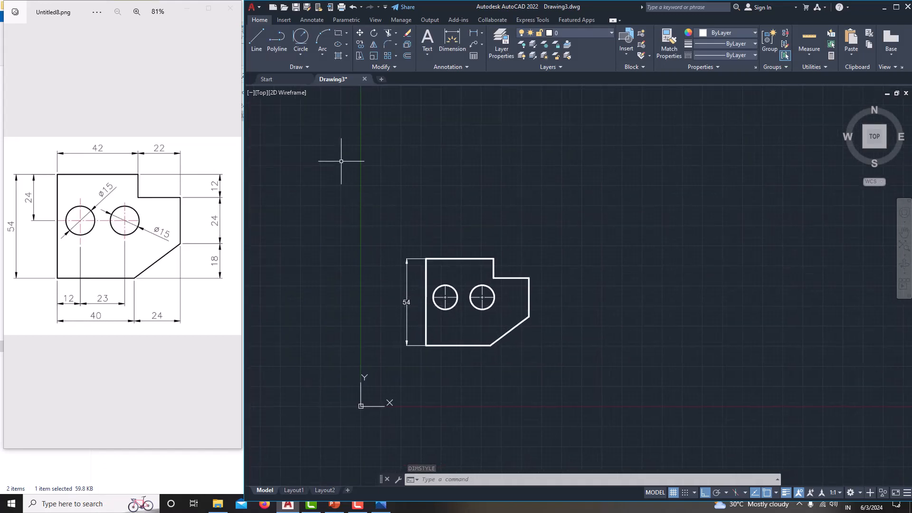
{"action": "left_click", "coordinate": [472, 33]}
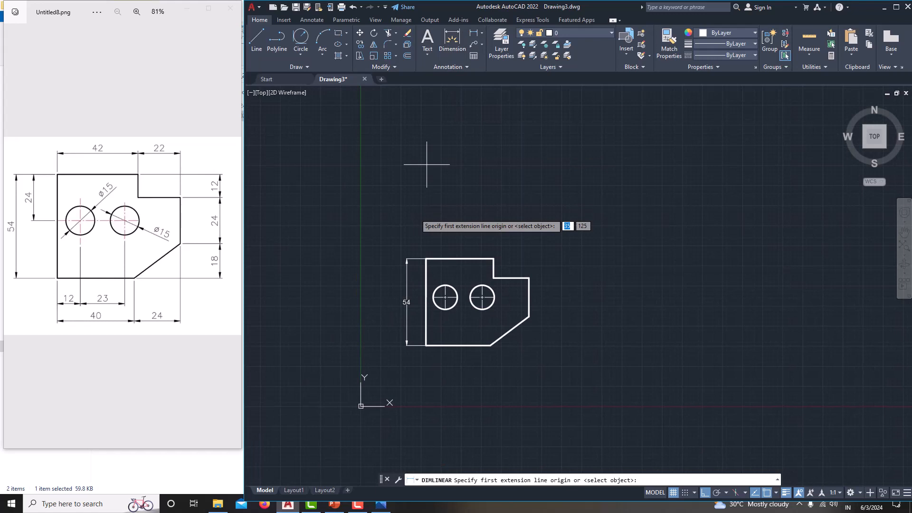
{"action": "left_click", "coordinate": [426, 259]}
{"action": "left_click", "coordinate": [493, 259]}
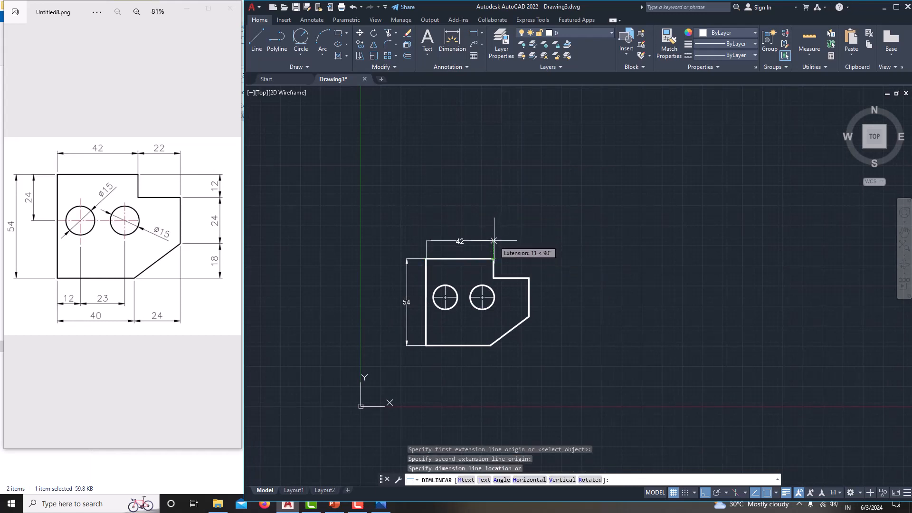
{"action": "left_click", "coordinate": [494, 240]}
- Dimension the stepped portion's horizontal width from the upper step corner to the right edge, in line with the upper-edge dimension
{"action": "key", "text": "Return"}
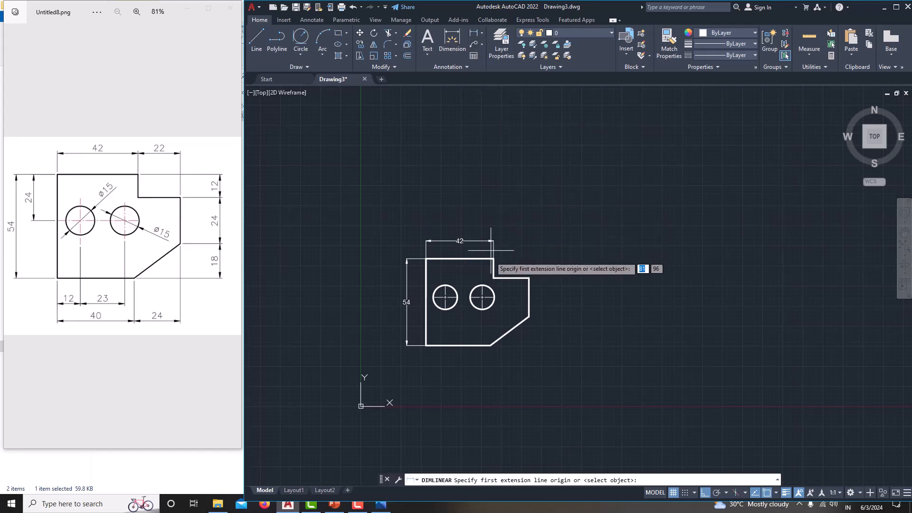
{"action": "left_click", "coordinate": [494, 259]}
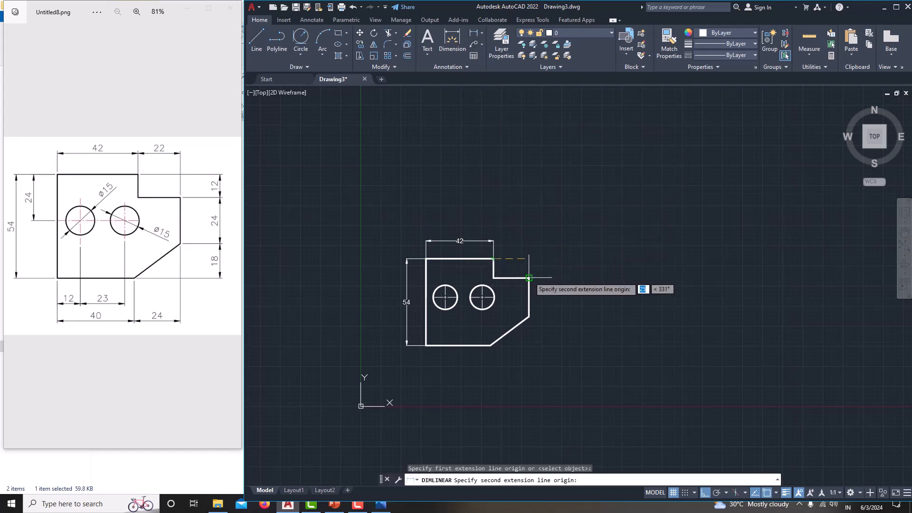
{"action": "left_click", "coordinate": [529, 278]}
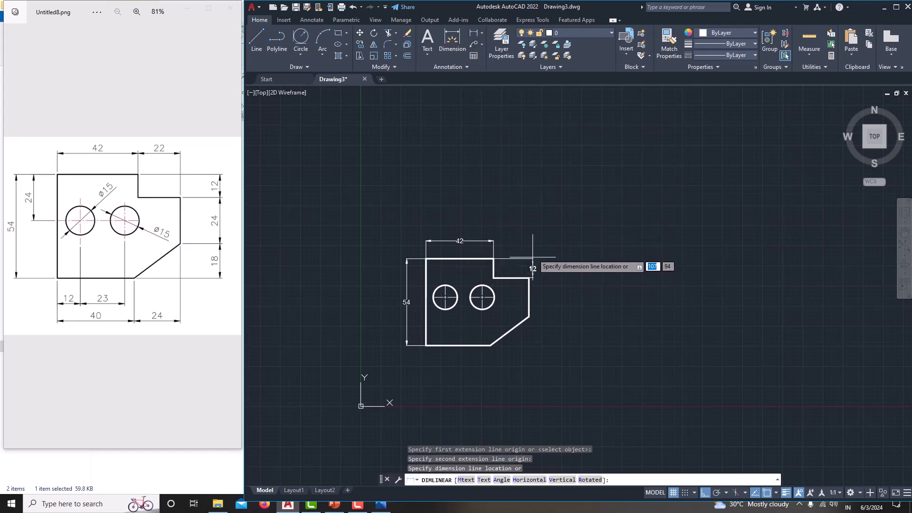
{"action": "left_click", "coordinate": [506, 241]}
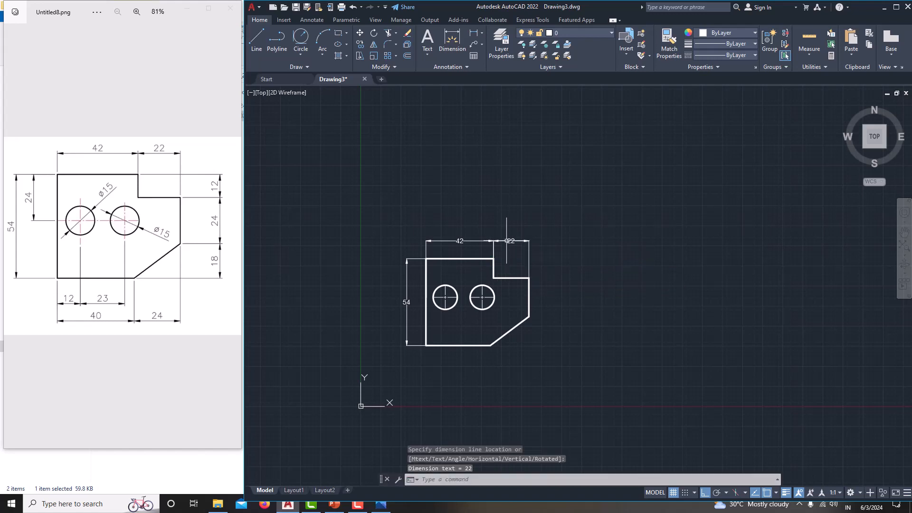
- Add a vertical linear dimension for the step's height, placed outside the plate's right edge
{"action": "left_click", "coordinate": [469, 34]}
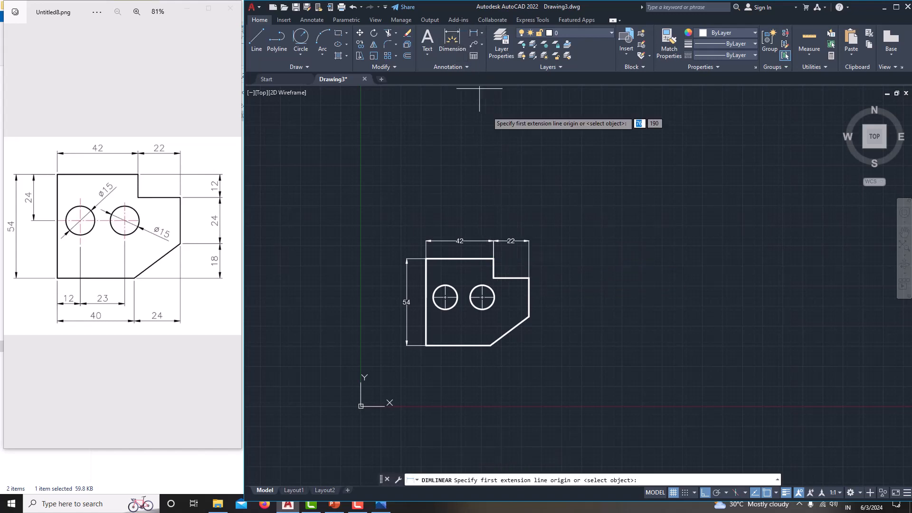
{"action": "left_click", "coordinate": [494, 259]}
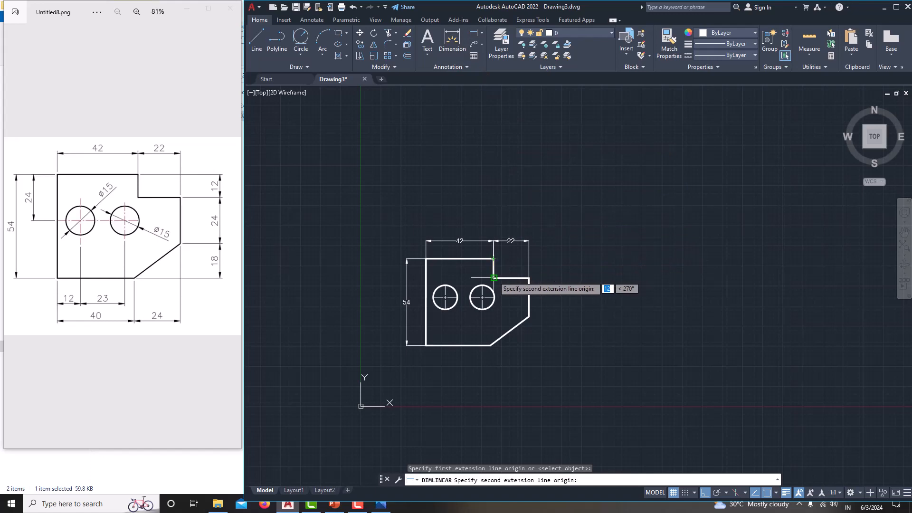
{"action": "left_click", "coordinate": [494, 277]}
{"action": "left_click", "coordinate": [566, 276]}
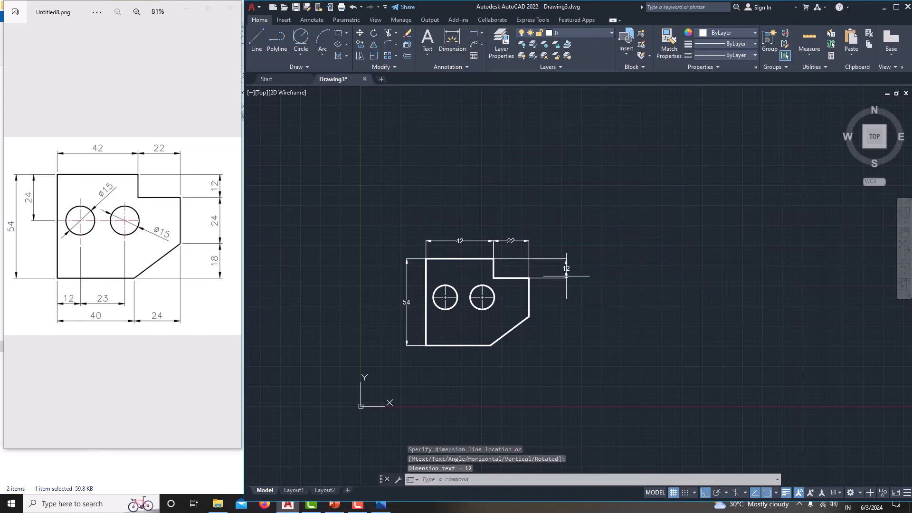
- Dimension the height of the plate's right vertical edge, aligning the dimension line with the step-height dimension
{"action": "left_click", "coordinate": [471, 34]}
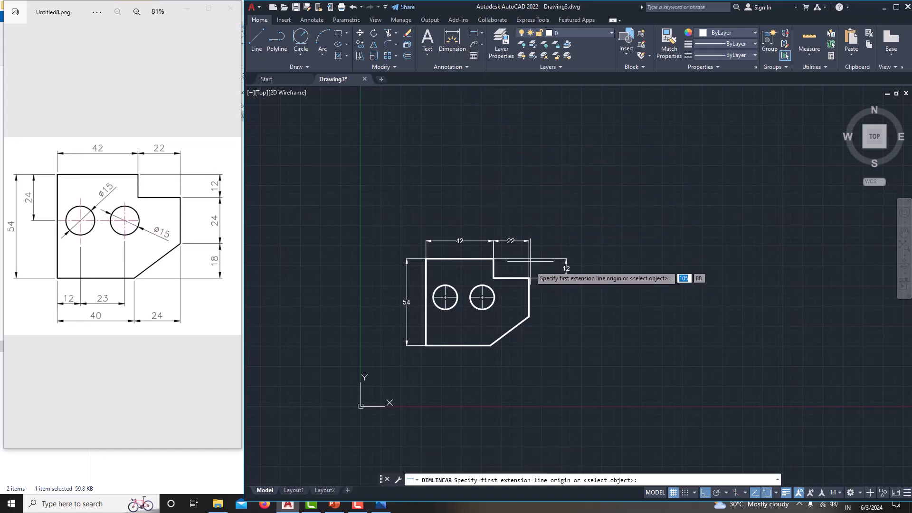
{"action": "scroll", "coordinate": [529, 278], "scroll_direction": "up", "scroll_amount": 4}
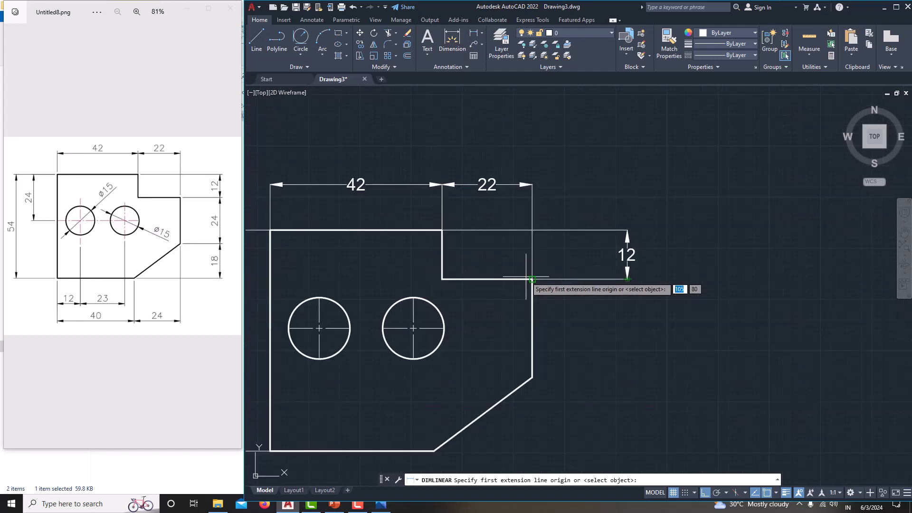
{"action": "left_click", "coordinate": [532, 279]}
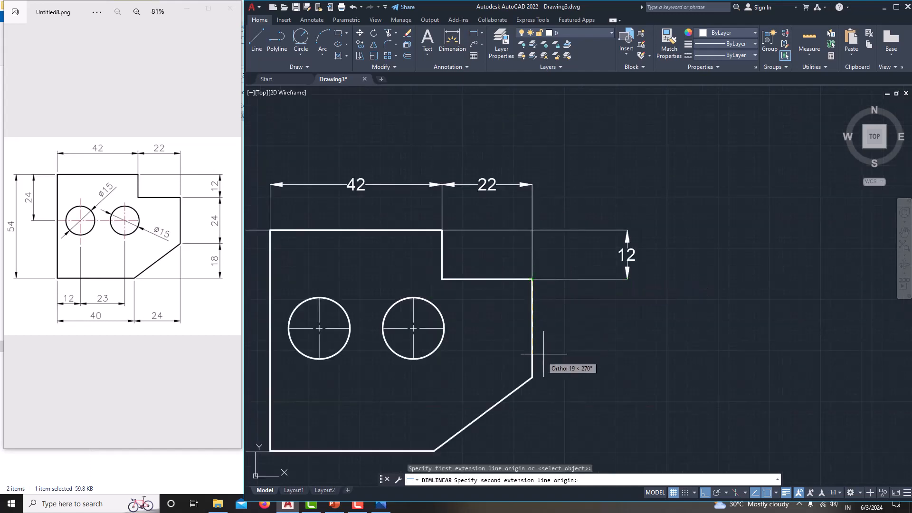
{"action": "left_click", "coordinate": [532, 378]}
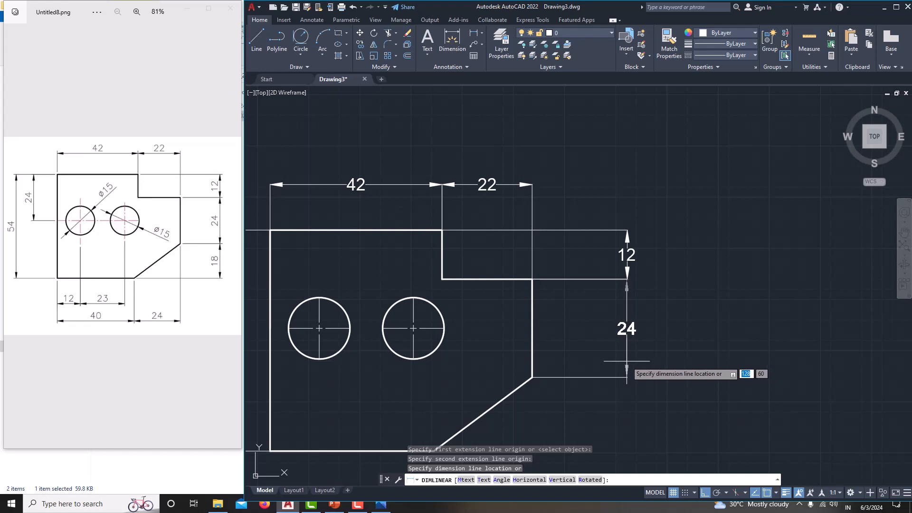
{"action": "left_click", "coordinate": [627, 368]}
- Add a vertical linear dimension for the chamfer's height, aligned below the right edge's dimension
{"action": "middle_click_drag", "start_coordinate": [612, 333], "coordinate": [560, 212]}
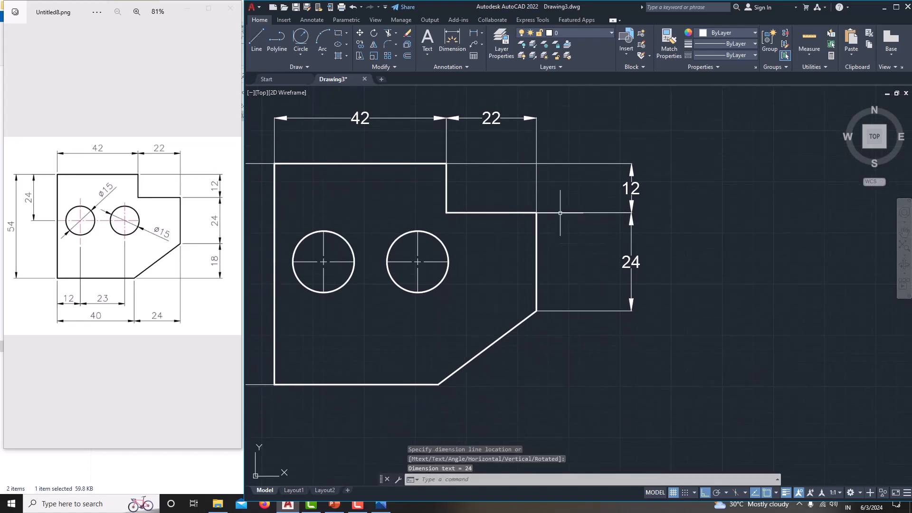
{"action": "left_click", "coordinate": [473, 34]}
{"action": "left_click", "coordinate": [536, 311]}
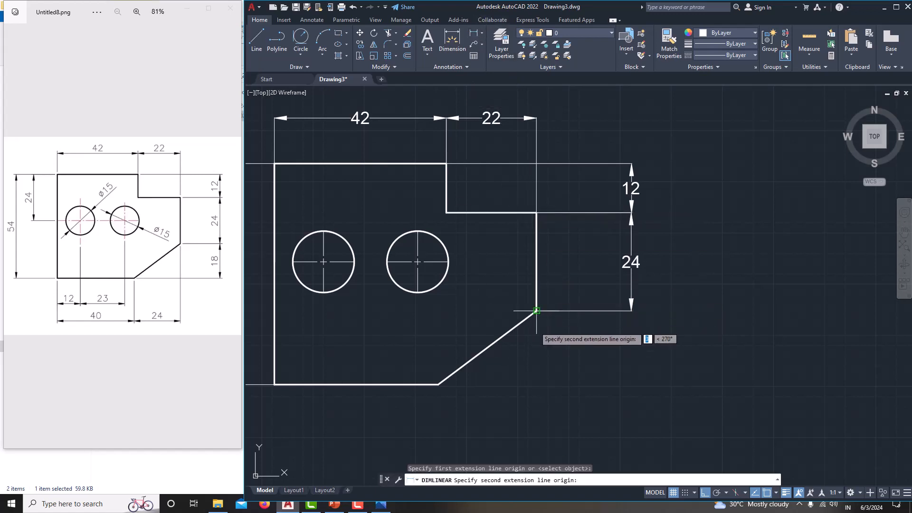
{"action": "left_click", "coordinate": [436, 384]}
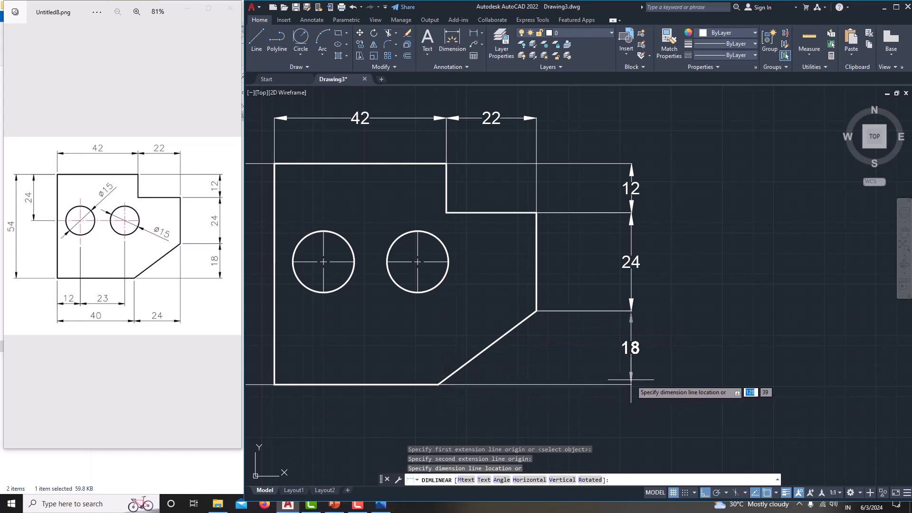
{"action": "left_click", "coordinate": [631, 379]}
- Add a horizontal linear dimension between the chamfer's two endpoints, placed below the plate
{"action": "middle_click_drag", "start_coordinate": [537, 328], "coordinate": [585, 307]}
{"action": "left_click", "coordinate": [472, 31]}
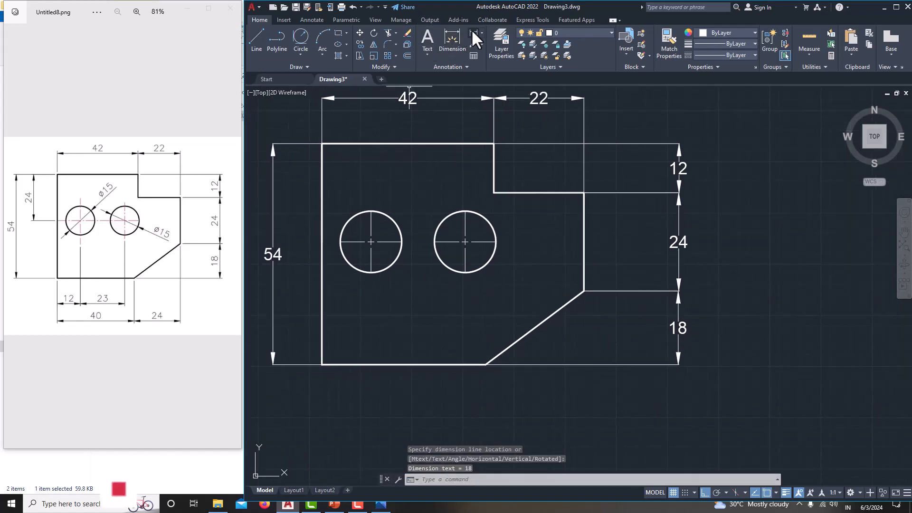
{"action": "left_click", "coordinate": [485, 365]}
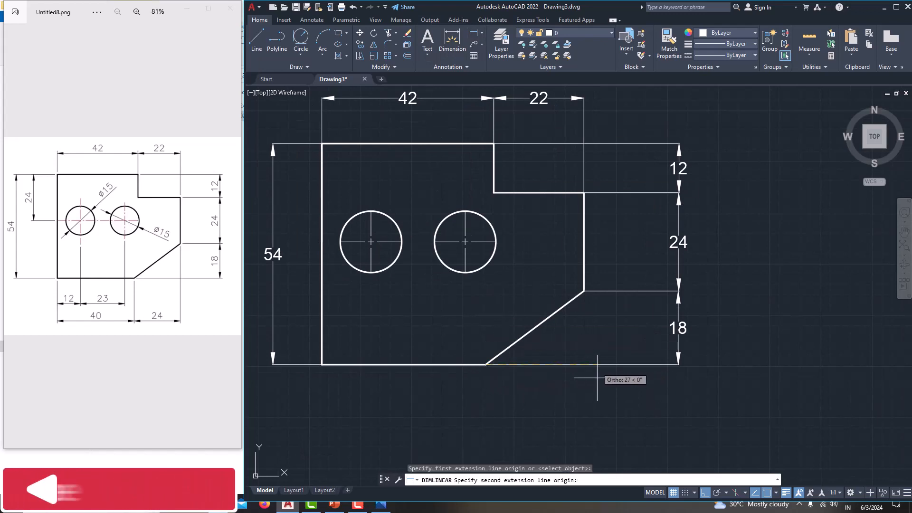
{"action": "left_click", "coordinate": [583, 290]}
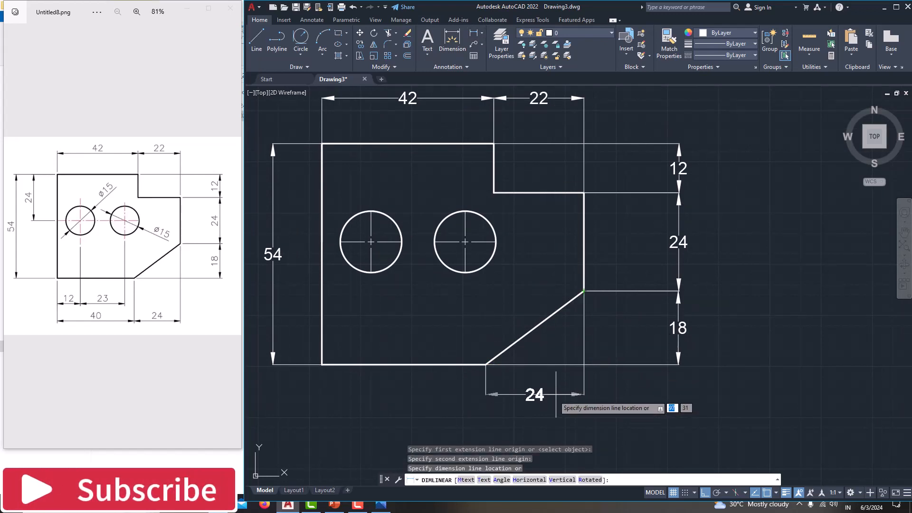
{"action": "left_click", "coordinate": [548, 410]}
- Dimension the length of the plate's bottom edge, aligning the dimension line with the chamfer's horizontal dimension
{"action": "middle_click_drag", "start_coordinate": [547, 411], "coordinate": [592, 391]}
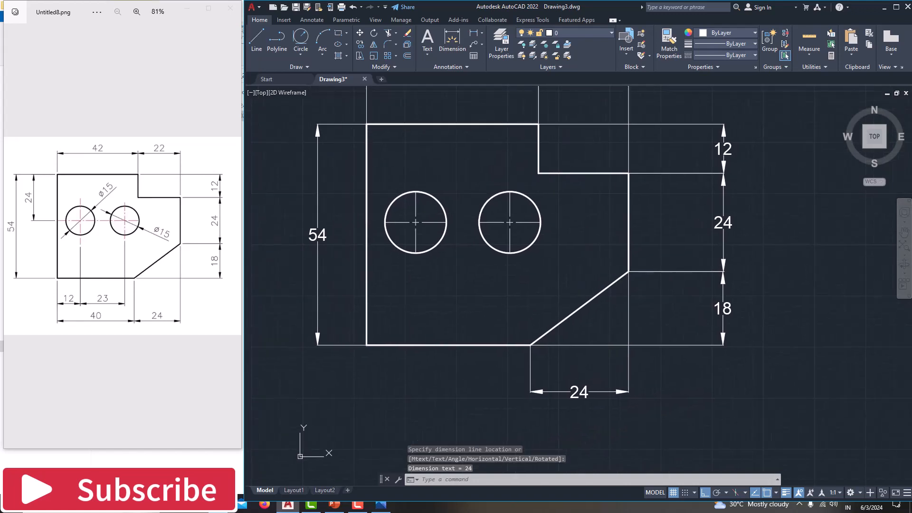
{"action": "left_click", "coordinate": [471, 33]}
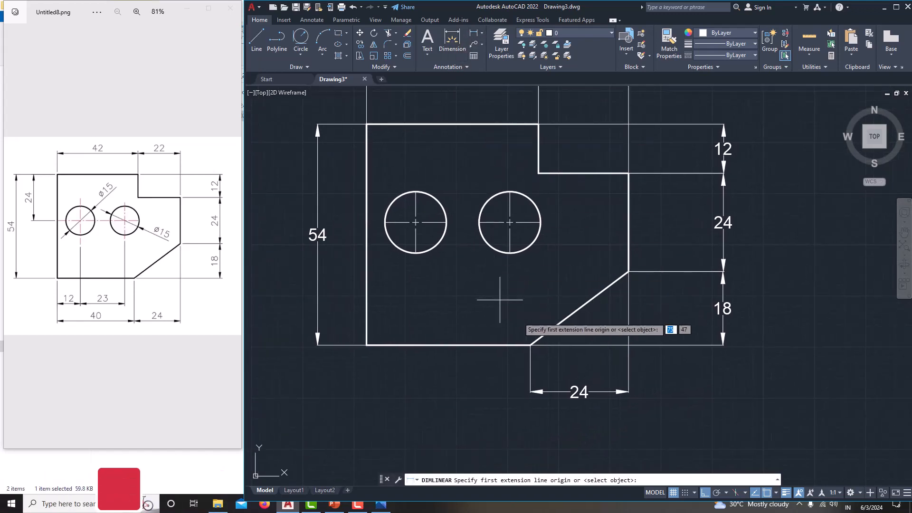
{"action": "left_click", "coordinate": [530, 344]}
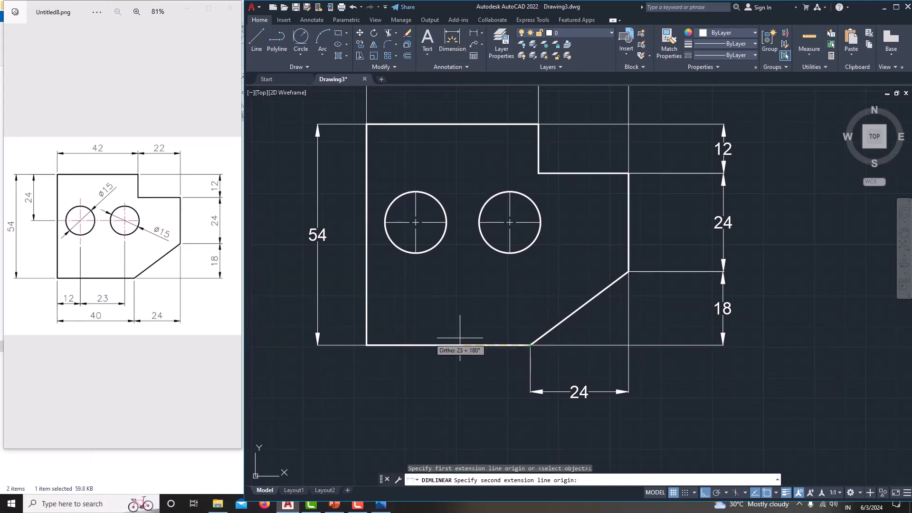
{"action": "left_click", "coordinate": [366, 344]}
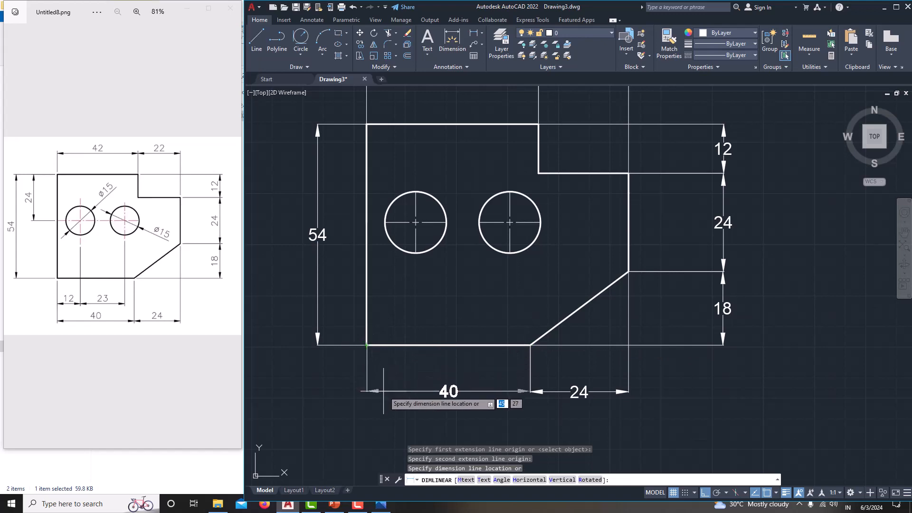
{"action": "left_click", "coordinate": [375, 390]}
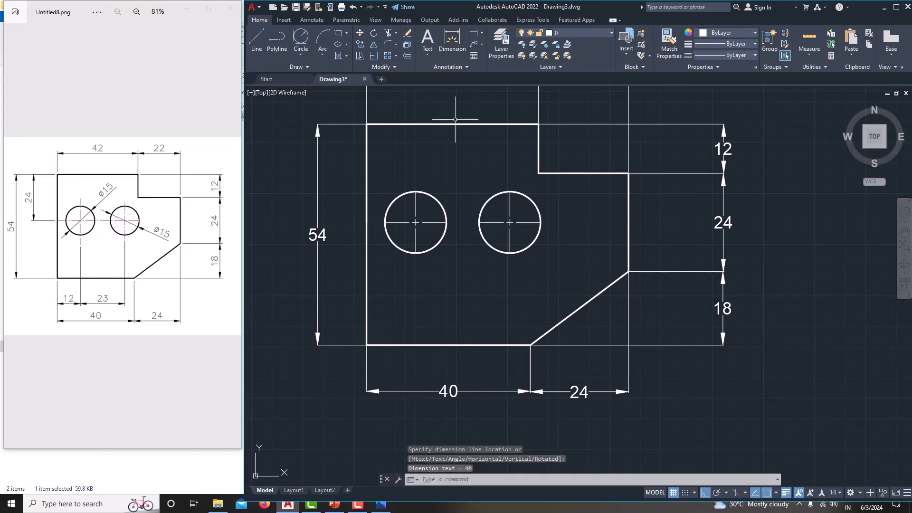
- Add a vertical linear dimension from the plate's upper-left corner to the left hole's center, placed between the outline and the full-height dimension
{"action": "left_click", "coordinate": [473, 32]}
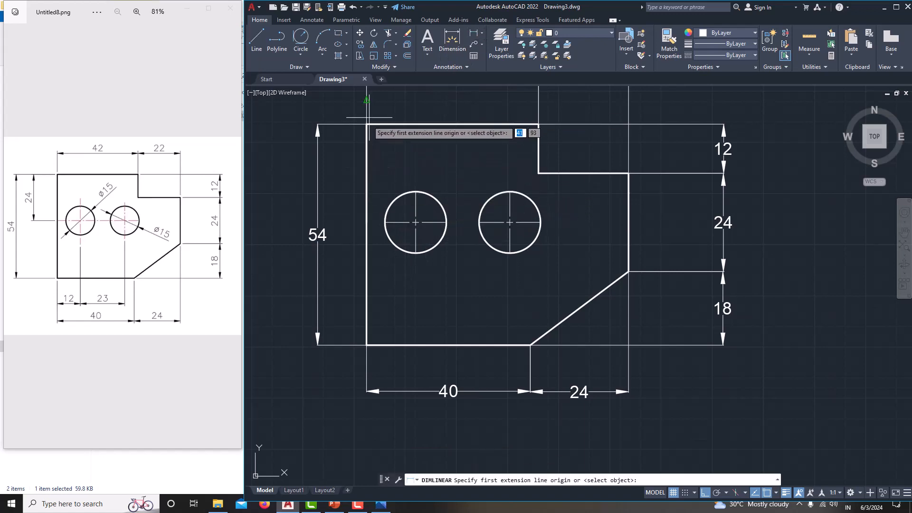
{"action": "left_click", "coordinate": [366, 125]}
{"action": "left_click", "coordinate": [416, 222]}
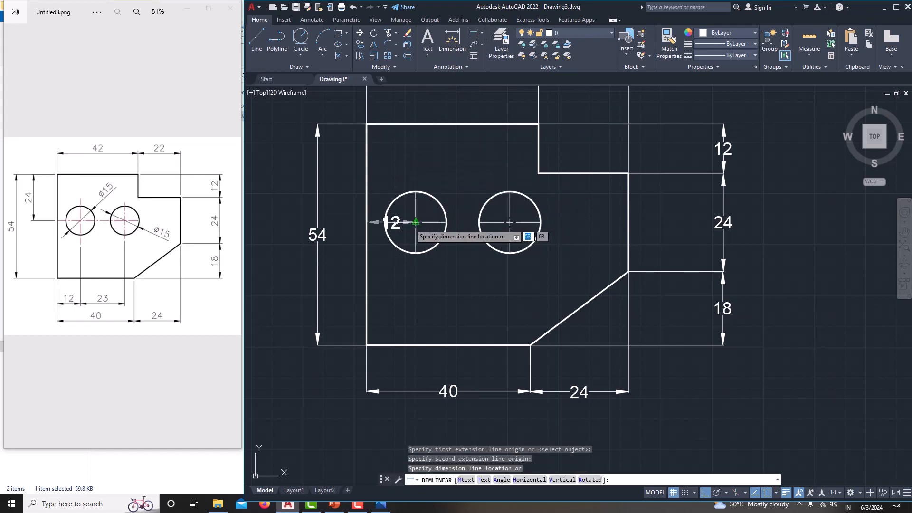
{"action": "left_click", "coordinate": [342, 180]}
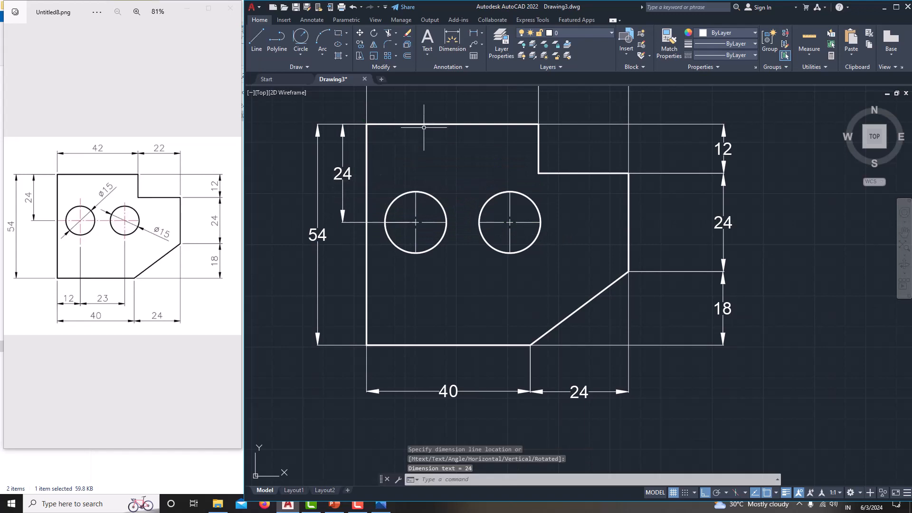
- Dimension the horizontal distance from the plate's left edge to the left hole's center, placed between the bottom edge and its length dimension
{"action": "left_click", "coordinate": [473, 32]}
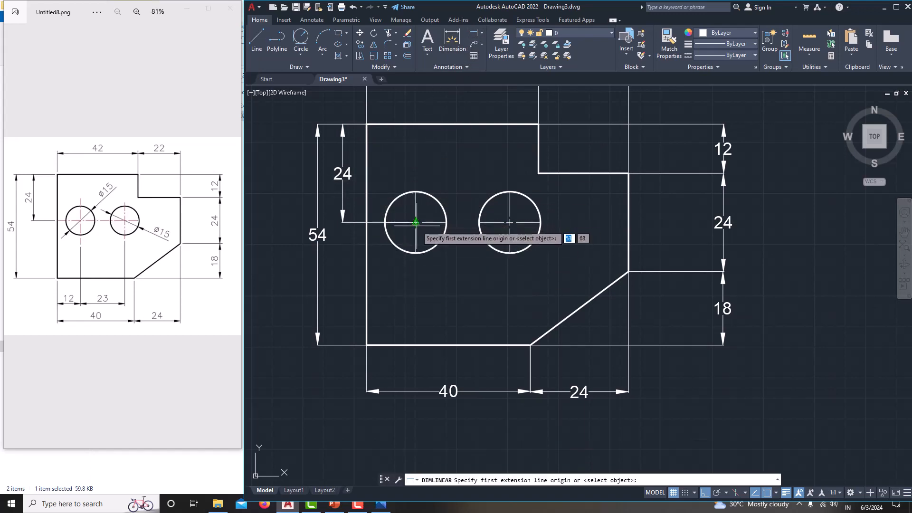
{"action": "scroll", "coordinate": [415, 222], "scroll_direction": "up", "scroll_amount": 10}
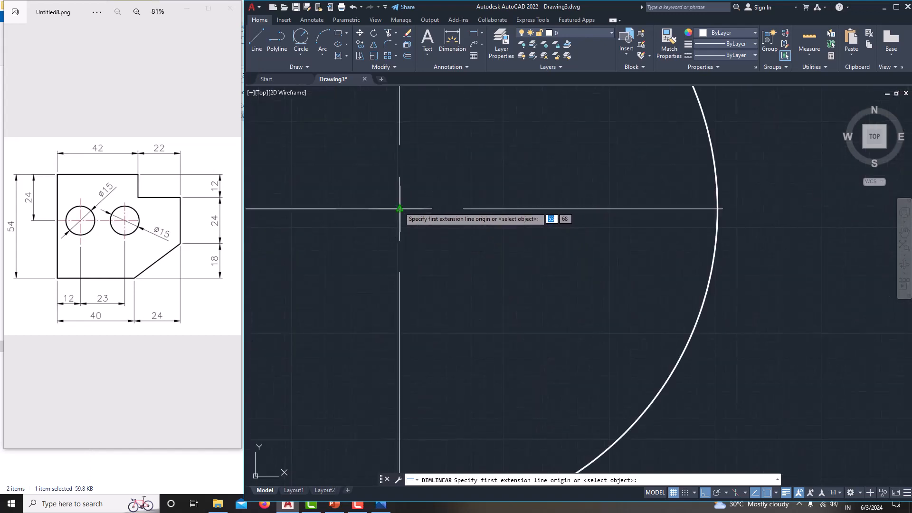
{"action": "left_click", "coordinate": [399, 209]}
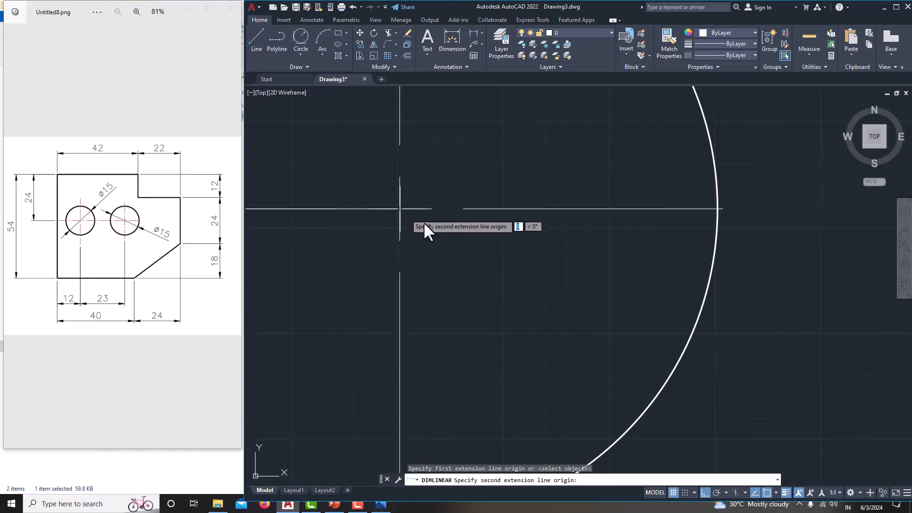
{"action": "scroll", "coordinate": [499, 249], "scroll_direction": "down", "scroll_amount": 5}
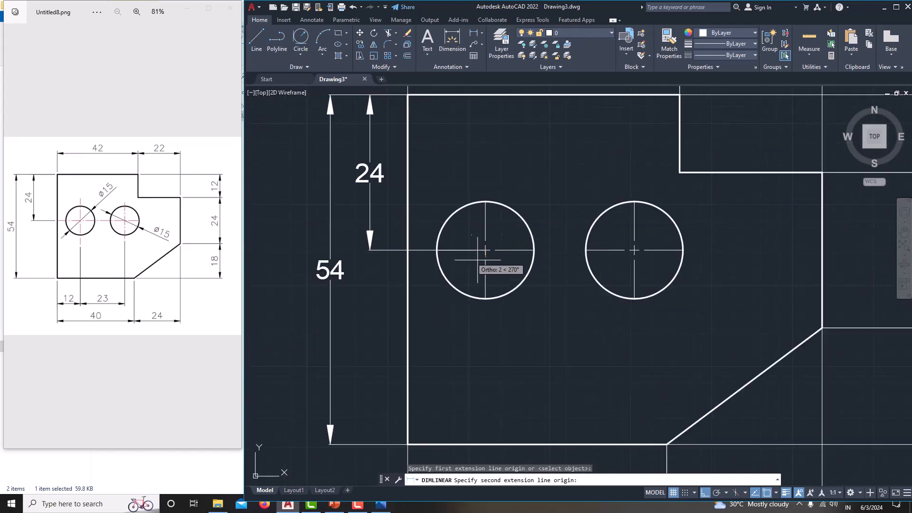
{"action": "left_click", "coordinate": [408, 250]}
{"action": "middle_click_drag", "start_coordinate": [426, 377], "coordinate": [420, 264]}
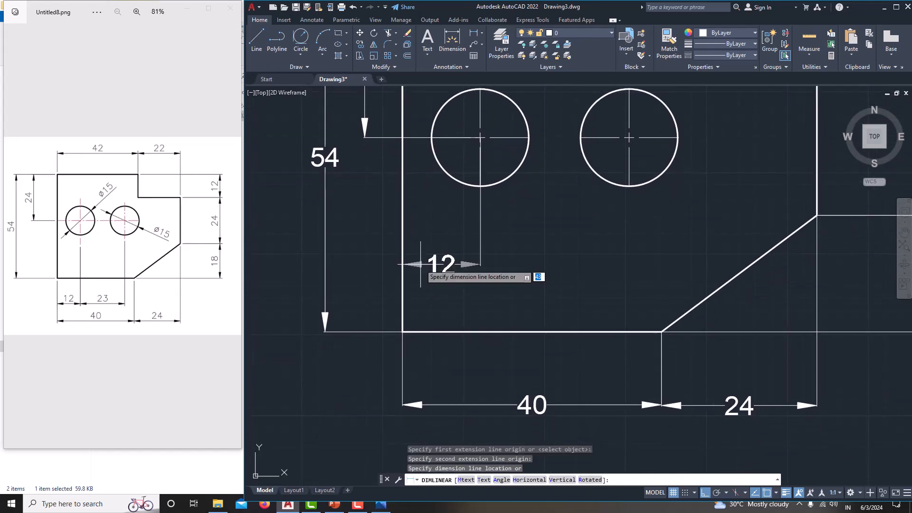
{"action": "left_click", "coordinate": [430, 369]}
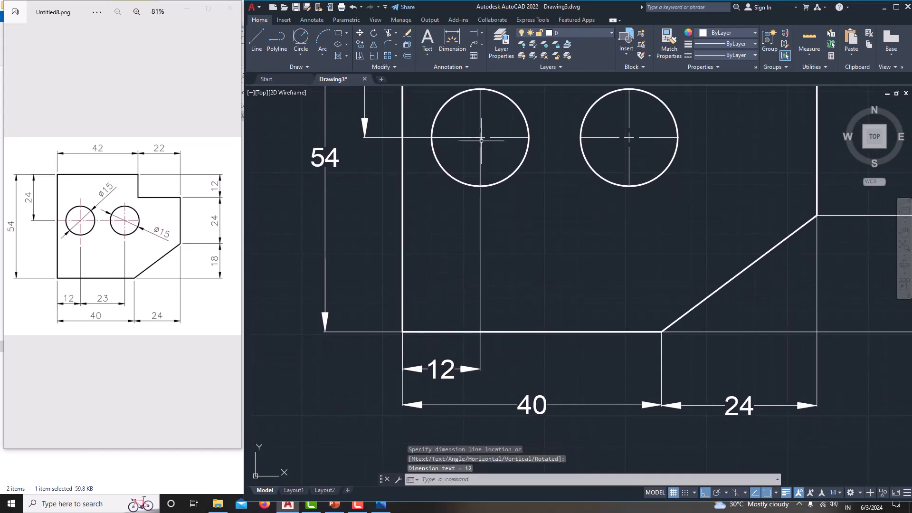
- Dimension the horizontal distance between the two hole centers, aligning the dimension line with the left hole's edge-distance dimension below the plate
{"action": "left_click", "coordinate": [474, 33]}
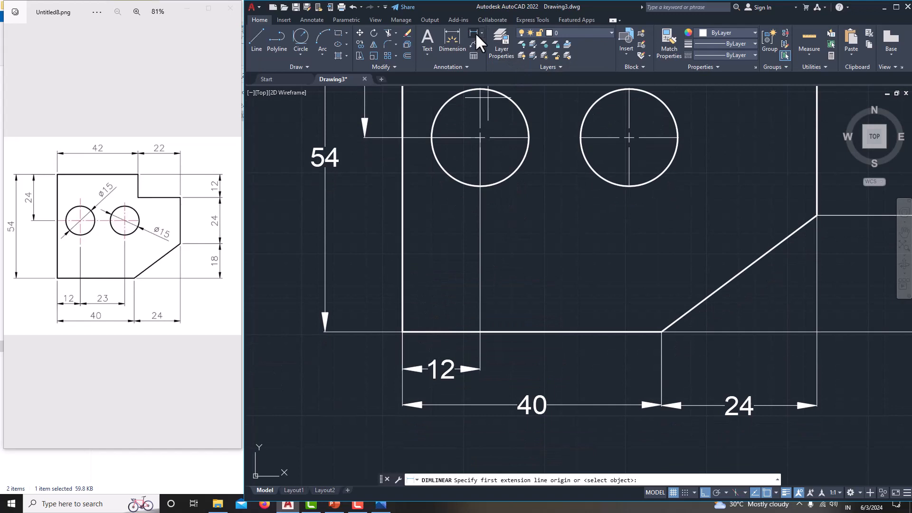
{"action": "left_click", "coordinate": [480, 137]}
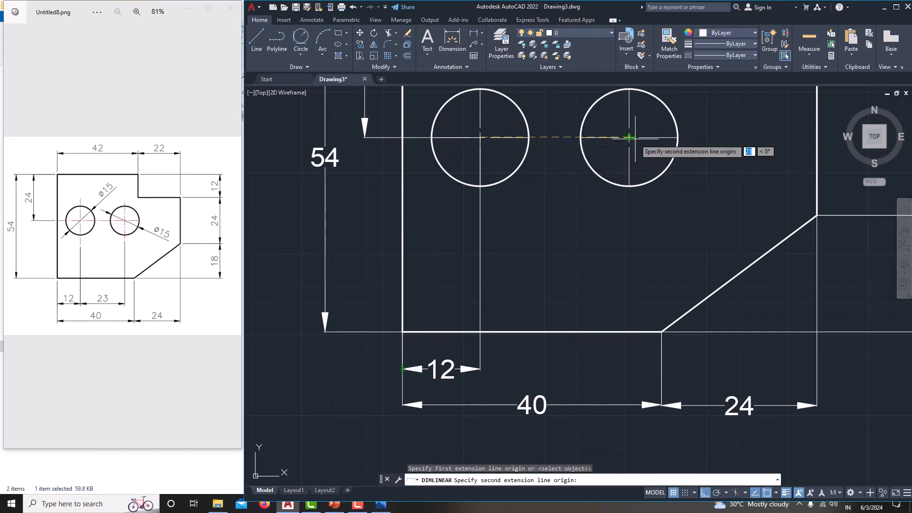
{"action": "left_click", "coordinate": [629, 138]}
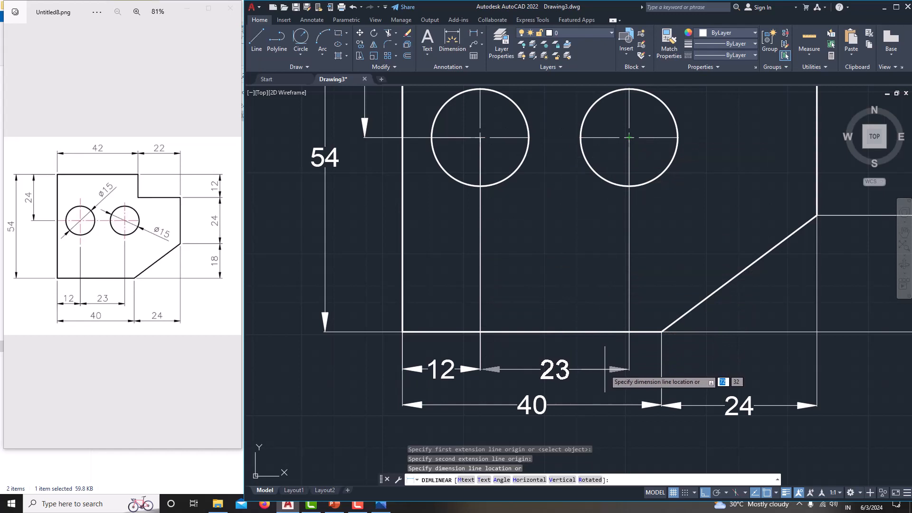
{"action": "left_click", "coordinate": [603, 368]}
{"action": "scroll", "coordinate": [456, 278], "scroll_direction": "down", "scroll_amount": 2}
{"action": "scroll", "coordinate": [478, 261], "scroll_direction": "down", "scroll_amount": 3}
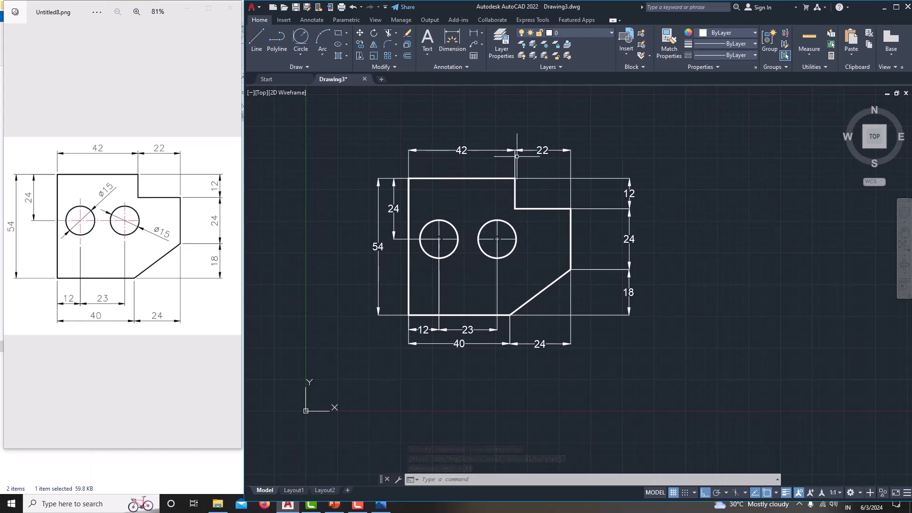
- Add a diameter dimension to the left hole, placing its text outside the plate beyond the upper-left corner
{"action": "left_click", "coordinate": [481, 33]}
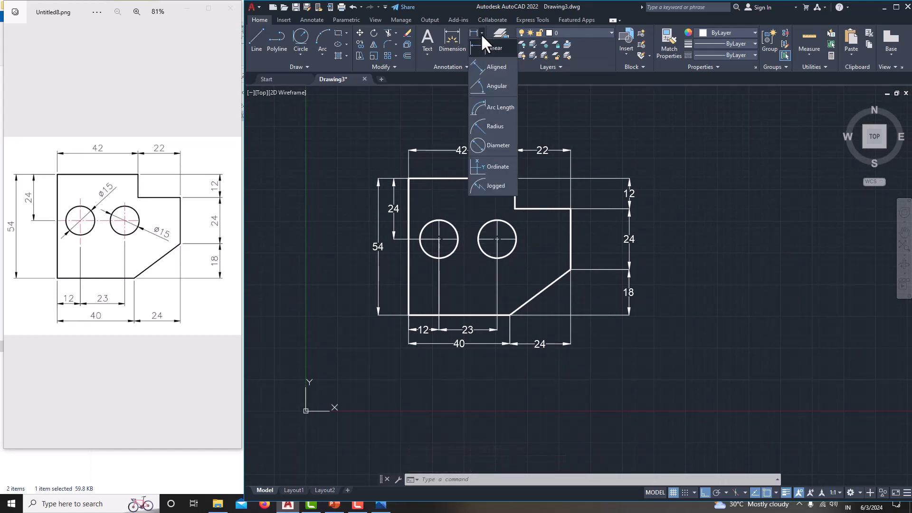
{"action": "left_click", "coordinate": [485, 145]}
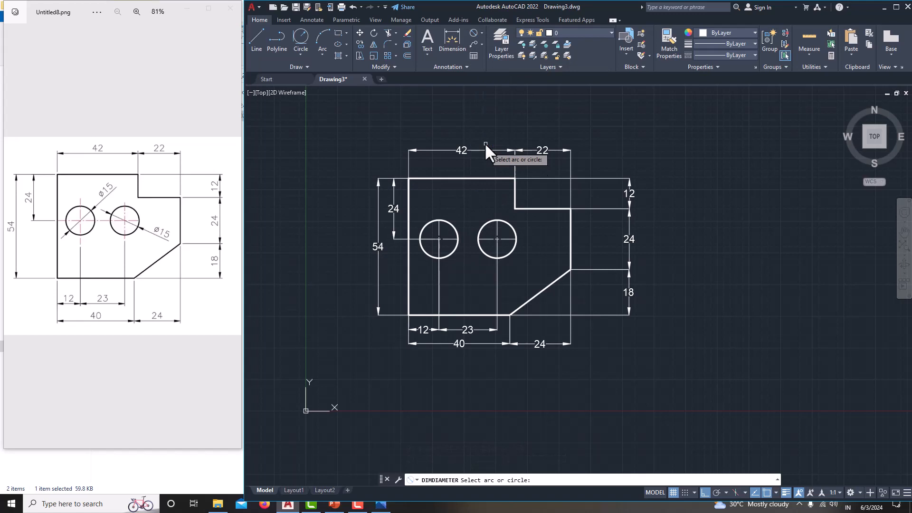
{"action": "left_click", "coordinate": [453, 227]}
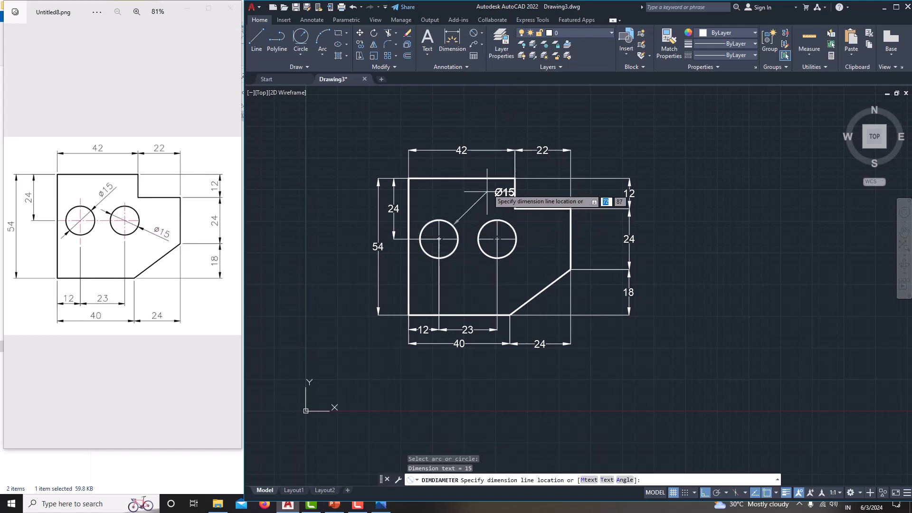
{"action": "left_click", "coordinate": [389, 152]}
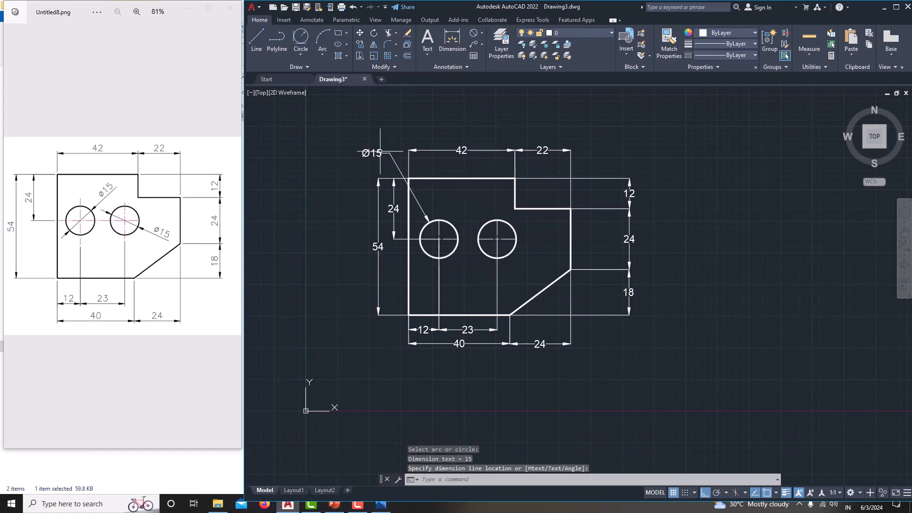
- Add the prefix "2 x" before the left hole's diameter dimension text so it reads "2 x Ø15"
{"action": "middle_click_drag", "start_coordinate": [329, 171], "coordinate": [387, 193]}
{"action": "scroll", "coordinate": [426, 188], "scroll_direction": "up", "scroll_amount": 4}
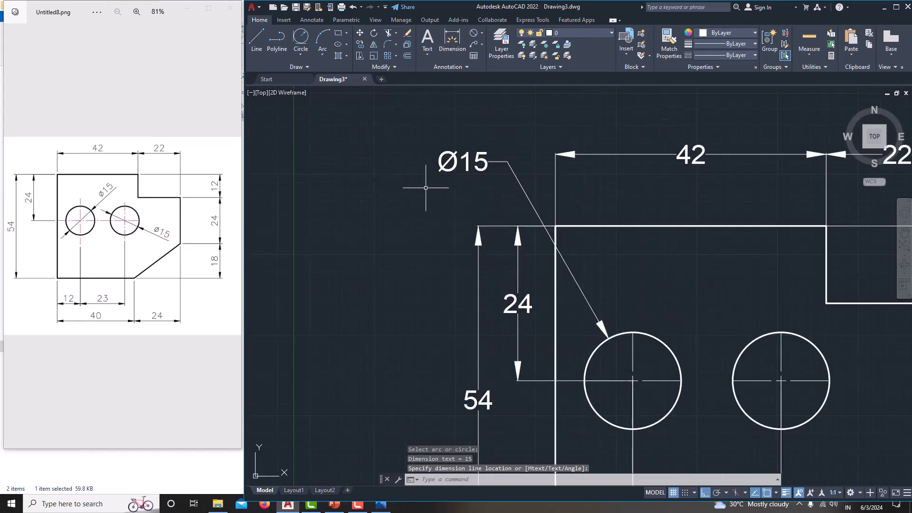
{"action": "double_click", "coordinate": [449, 162]}
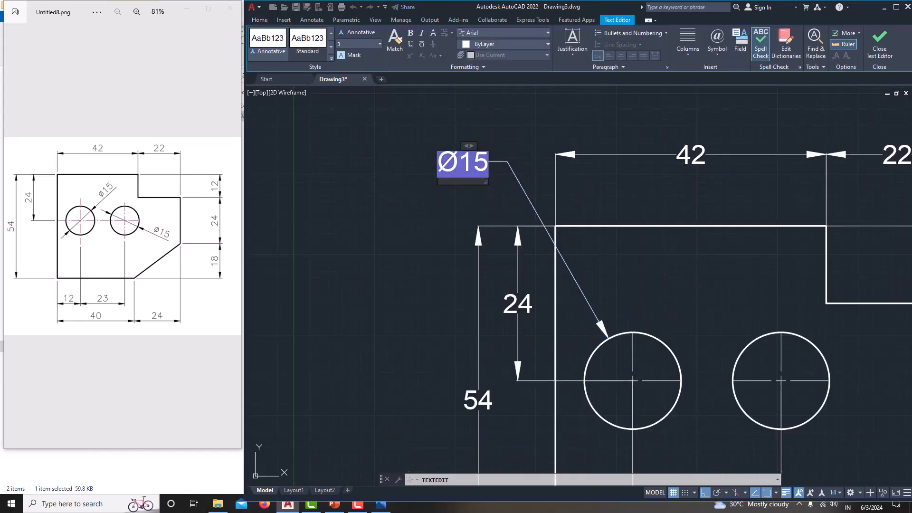
{"action": "left_click_drag", "start_coordinate": [443, 163], "coordinate": [435, 160]}
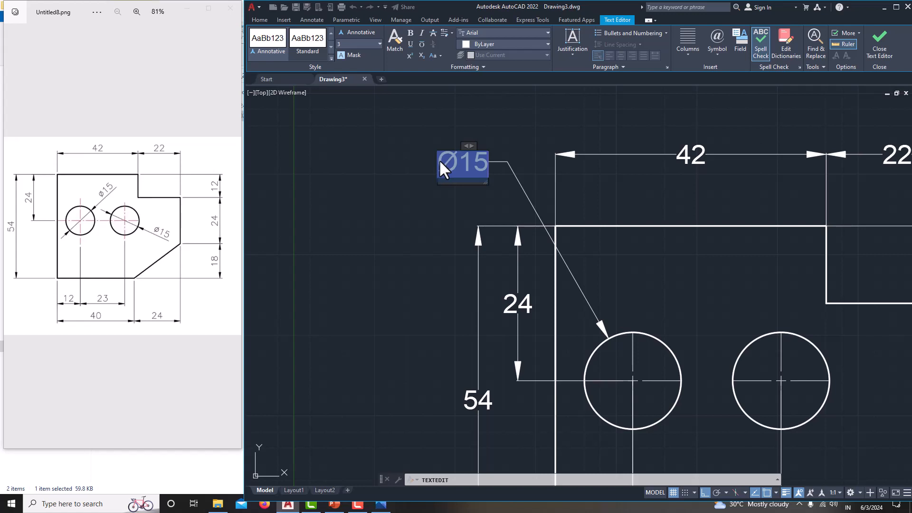
{"action": "left_click", "coordinate": [440, 162]}
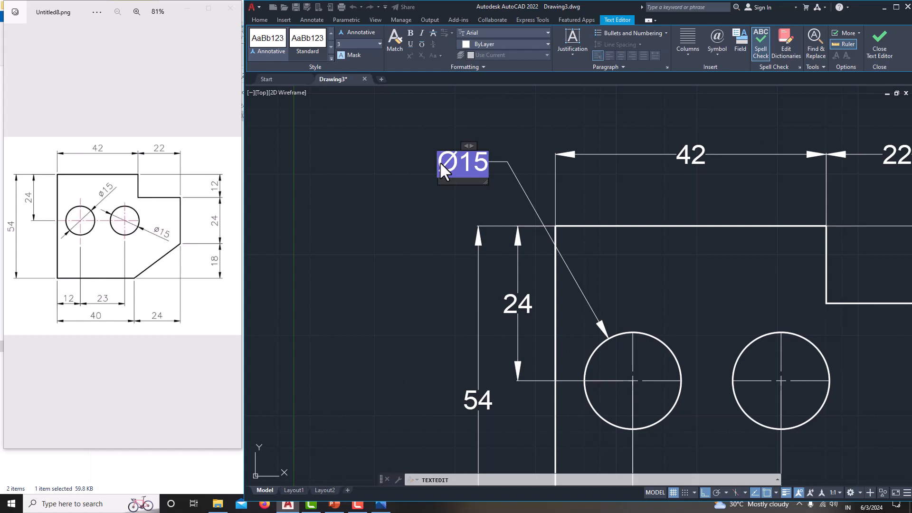
{"action": "type", "text": "2 "}
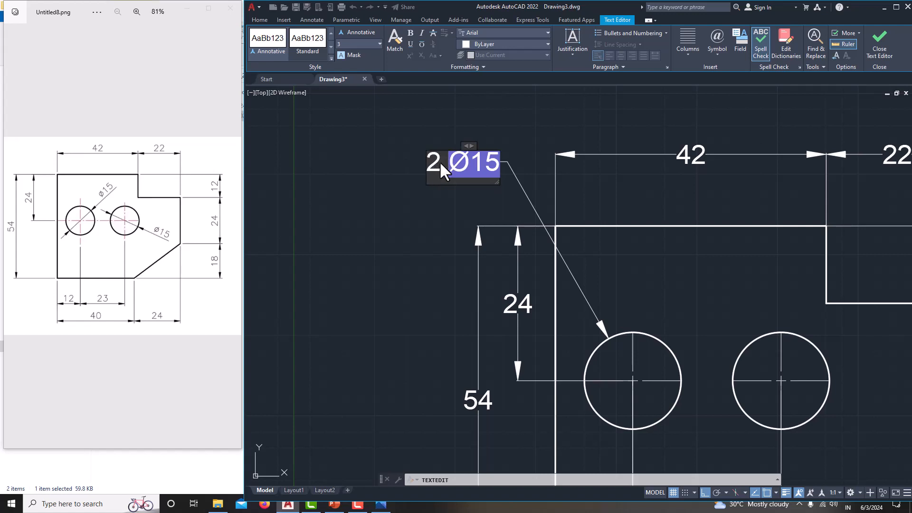
{"action": "type", "text": "x"}
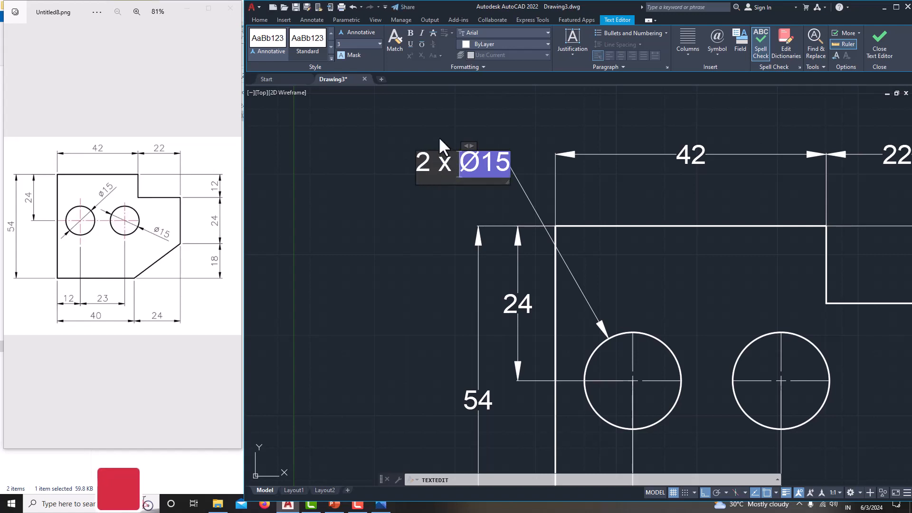
{"action": "left_click", "coordinate": [438, 136]}
{"action": "scroll", "coordinate": [413, 212], "scroll_direction": "down", "scroll_amount": 5}
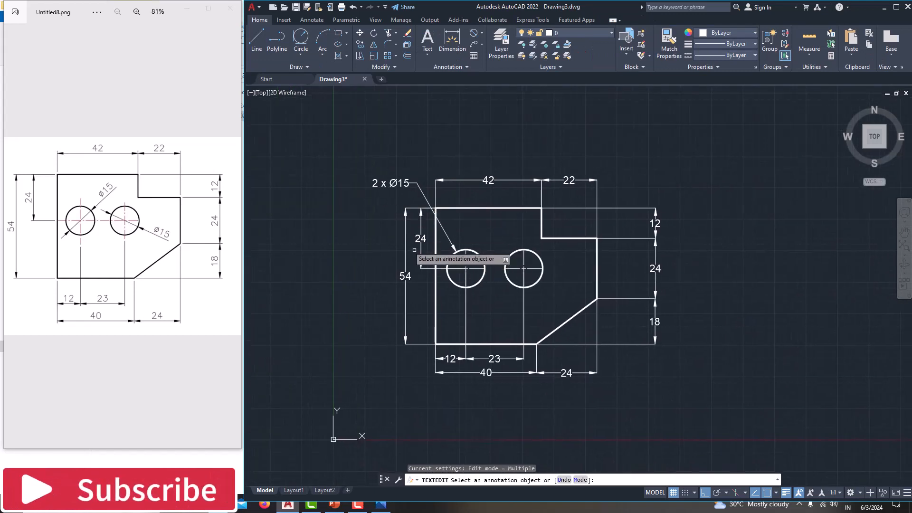
{"action": "middle_click_drag", "start_coordinate": [401, 265], "coordinate": [408, 263]}
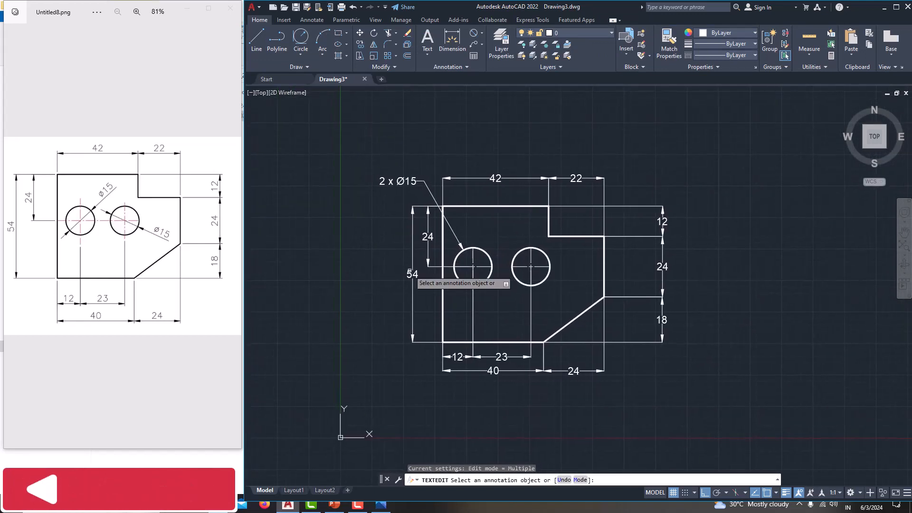